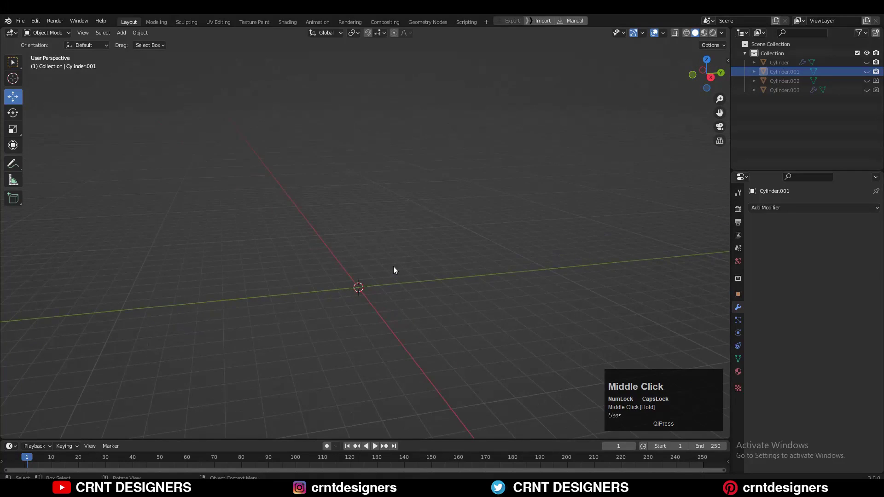
- Add a mesh cylinder with 24 vertices, a 1 m radius and a 2 m depth at the world origin
{"action": "middle_click_drag", "start_coordinate": [393, 270], "coordinate": [418, 281]}
{"action": "key", "text": "shift+a"}
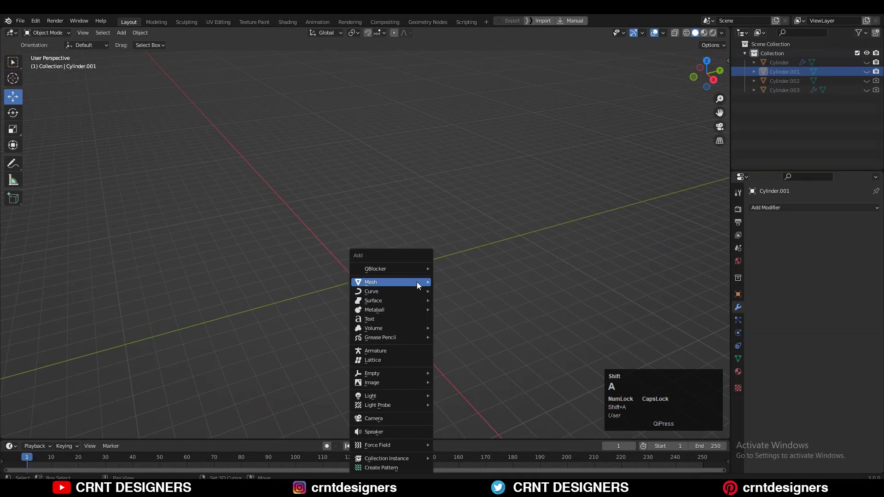
{"action": "key", "text": "Escape"}
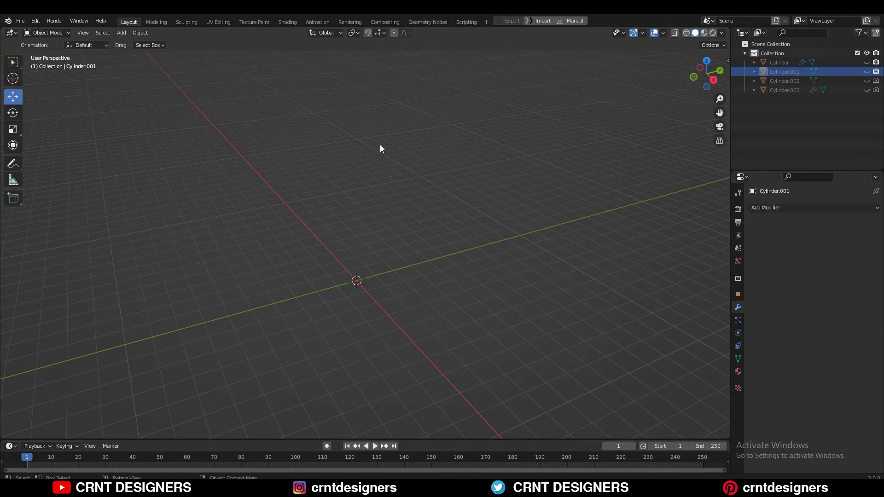
{"action": "key", "text": "shift+a"}
{"action": "mouse_move", "coordinate": [380, 144]}
{"action": "left_click", "coordinate": [416, 203]}
{"action": "scroll", "coordinate": [179, 351], "scroll_direction": "up", "scroll_amount": 4}
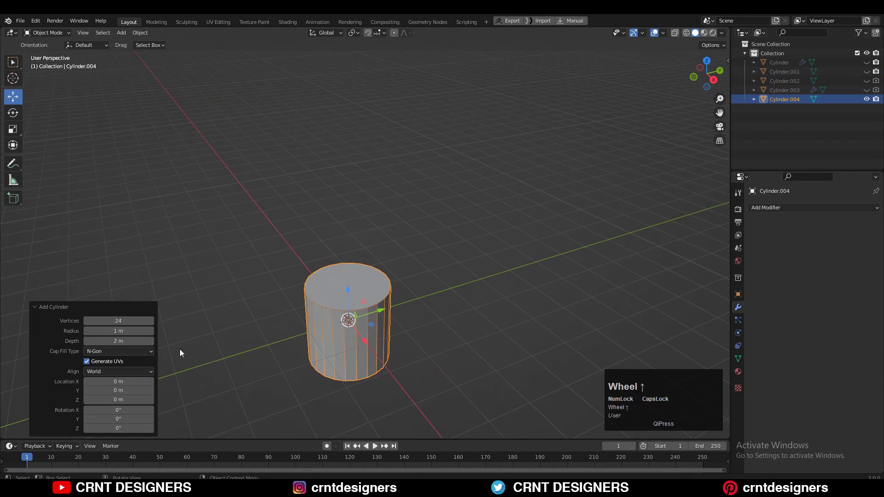
- In front view, enter Edit Mode and add seven evenly spaced horizontal loop cuts to the cylinder
{"action": "middle_click_drag", "start_coordinate": [406, 250], "coordinate": [468, 185], "text": "shift"}
{"action": "scroll", "coordinate": [403, 225], "scroll_direction": "up", "scroll_amount": 3}
{"action": "left_click", "coordinate": [713, 80]}
{"action": "left_click", "coordinate": [692, 74]}
{"action": "middle_click", "coordinate": [505, 181]}
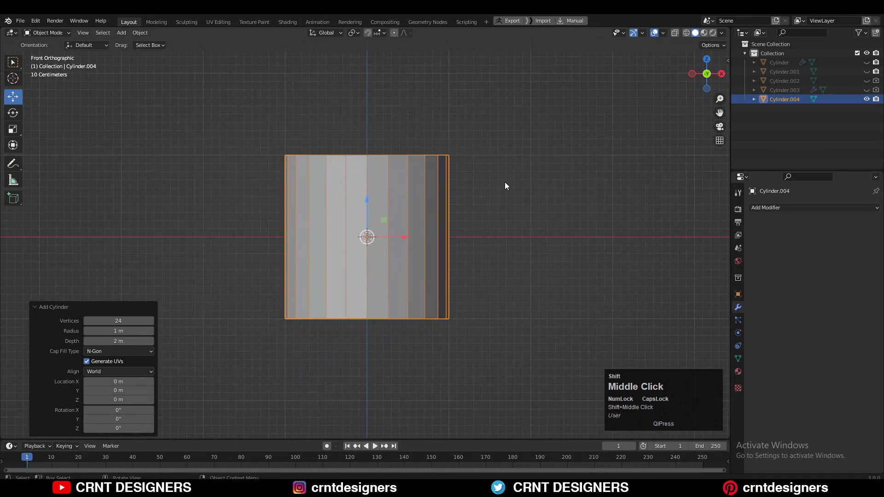
{"action": "scroll", "coordinate": [414, 208], "scroll_direction": "up", "scroll_amount": 1}
{"action": "key", "text": "Tab"}
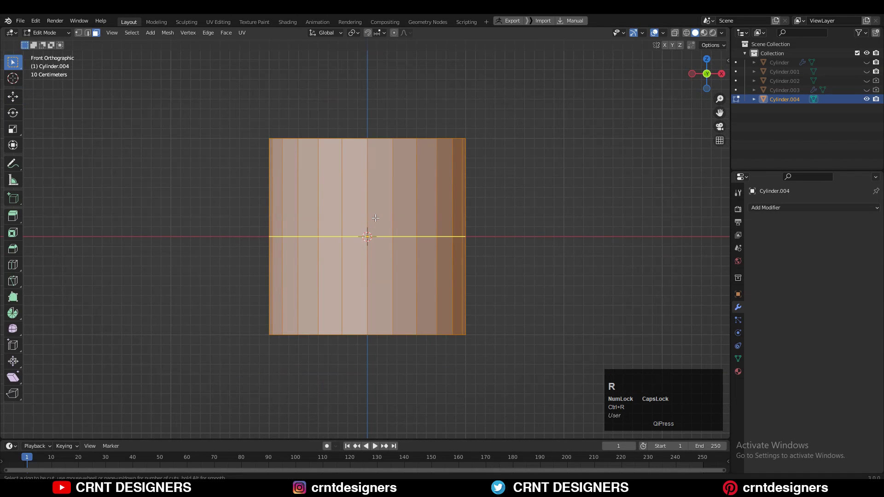
{"action": "scroll", "coordinate": [376, 208], "scroll_direction": "up", "scroll_amount": 6}
{"action": "left_click", "coordinate": [379, 202]}
{"action": "right_click", "coordinate": [374, 200]}
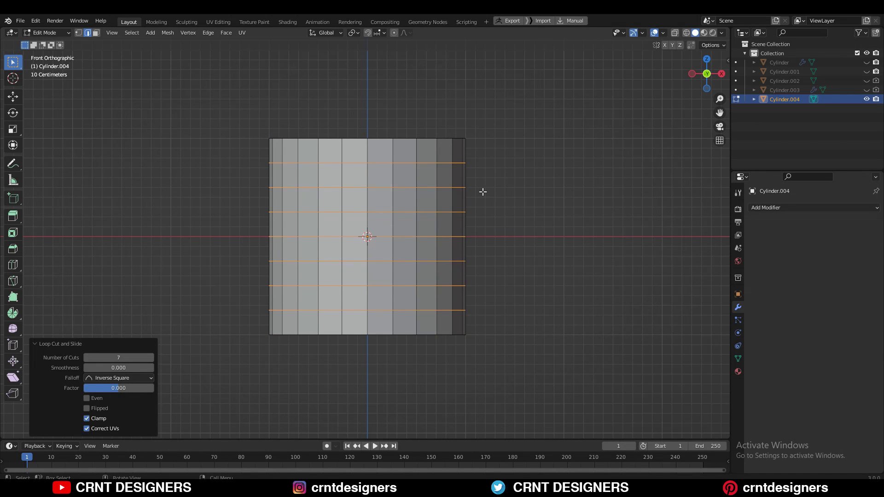
{"action": "key", "text": "shift"}
- Poke all the cylinder's faces and convert the triangles to quads to form a diamond grid
{"action": "key", "text": "a"}
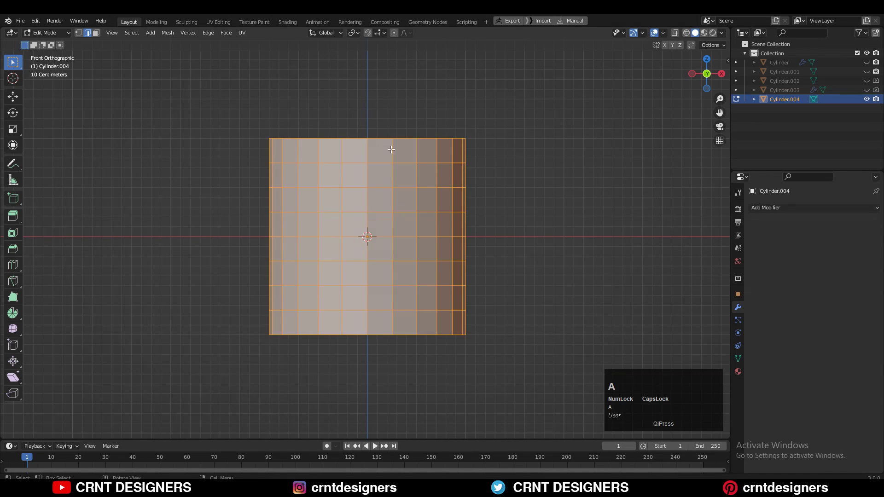
{"action": "key", "text": "3"}
{"action": "right_click", "coordinate": [414, 191]}
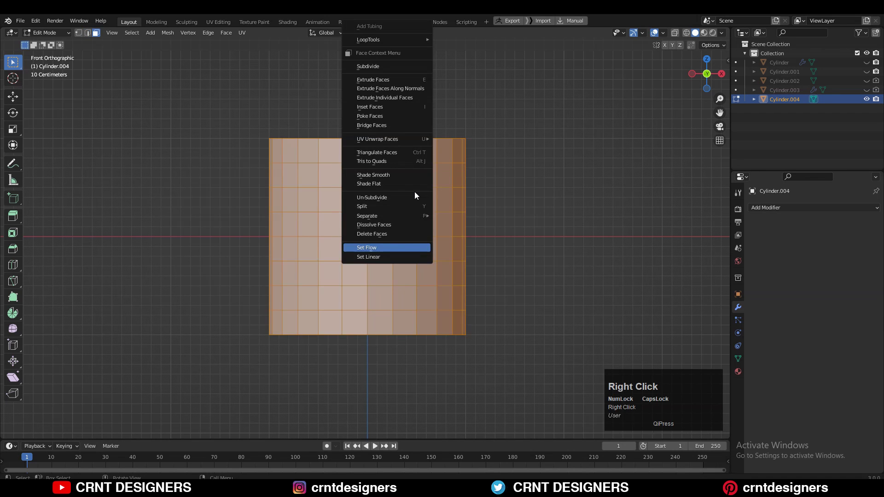
{"action": "left_click", "coordinate": [376, 117]}
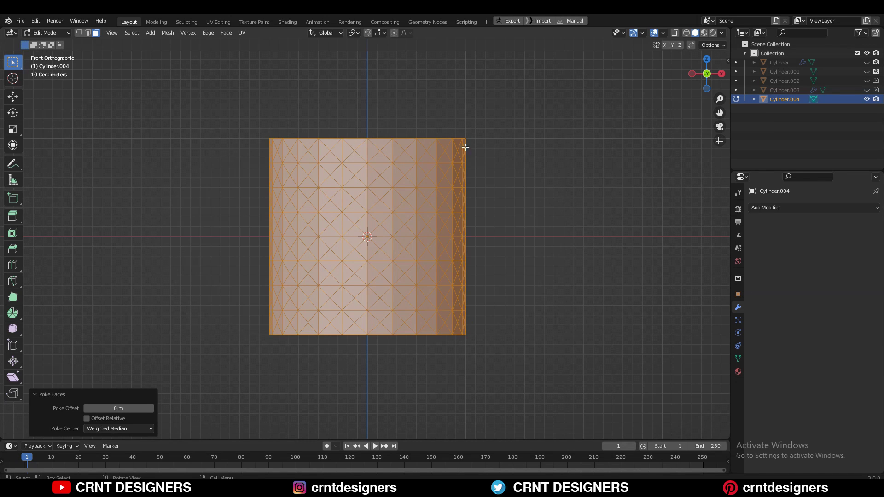
{"action": "right_click", "coordinate": [437, 161]}
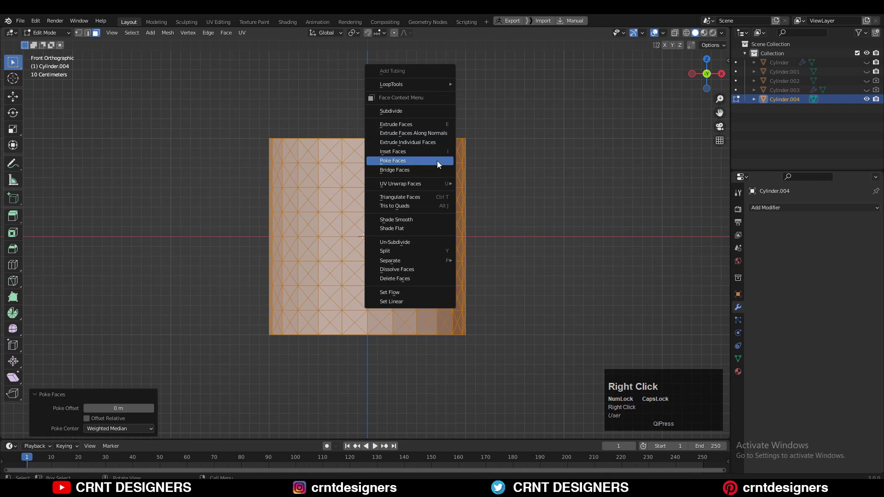
{"action": "left_click", "coordinate": [425, 206]}
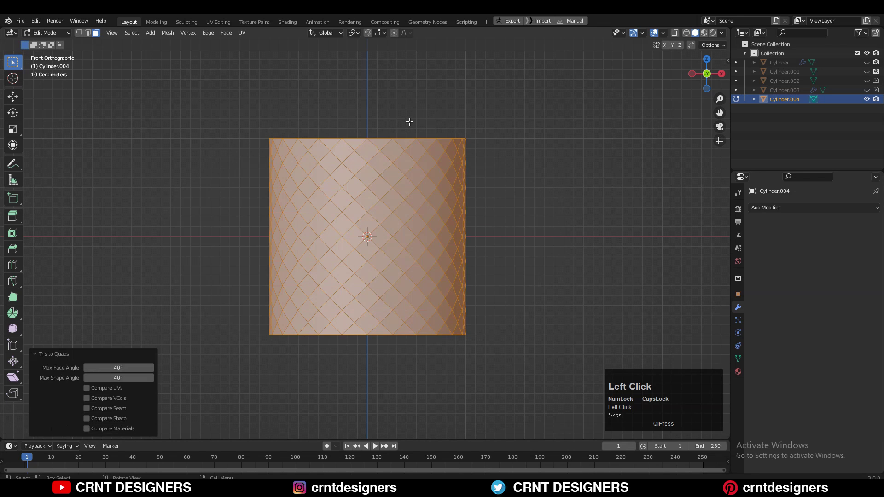
- Delete the poked faces of the top and bottom caps, leaving the cylinder open at both ends
{"action": "key", "text": "2"}
{"action": "left_click", "coordinate": [266, 205]}
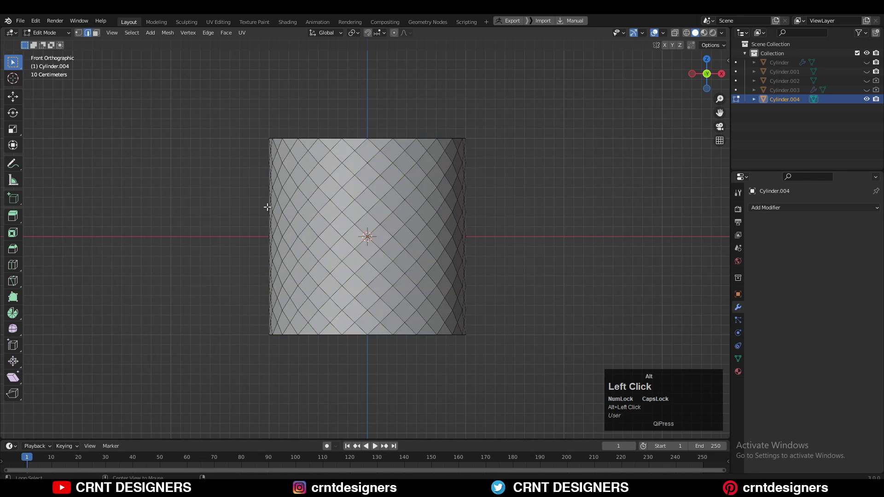
{"action": "middle_click_drag", "start_coordinate": [266, 206], "coordinate": [363, 170]}
{"action": "left_click", "coordinate": [364, 169]}
{"action": "left_click_drag", "start_coordinate": [370, 134], "coordinate": [358, 146]}
{"action": "scroll", "coordinate": [375, 269], "scroll_direction": "down", "scroll_amount": 4}
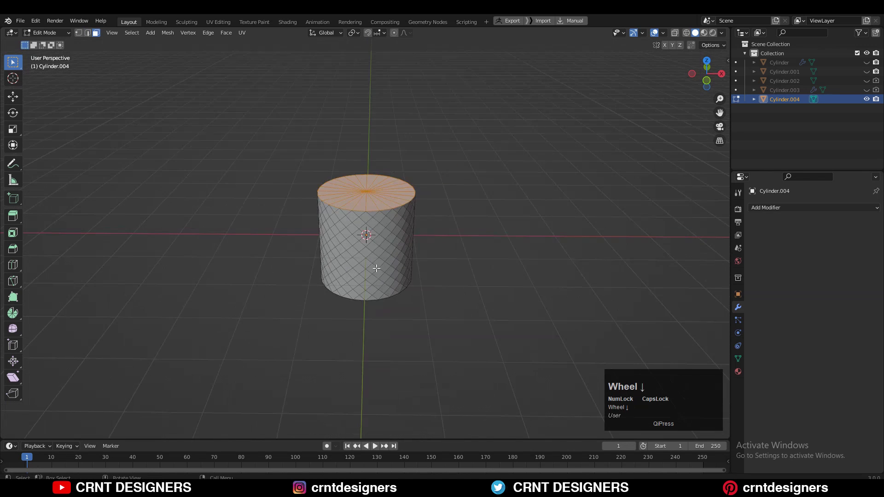
{"action": "middle_click_drag", "start_coordinate": [375, 268], "coordinate": [382, 200]}
{"action": "scroll", "coordinate": [382, 199], "scroll_direction": "up", "scroll_amount": 1}
{"action": "left_click_drag", "start_coordinate": [377, 256], "coordinate": [369, 274], "text": "shift"}
{"action": "key", "text": "x"}
{"action": "left_click", "coordinate": [389, 249]}
{"action": "middle_click_drag", "start_coordinate": [410, 233], "coordinate": [422, 314]}
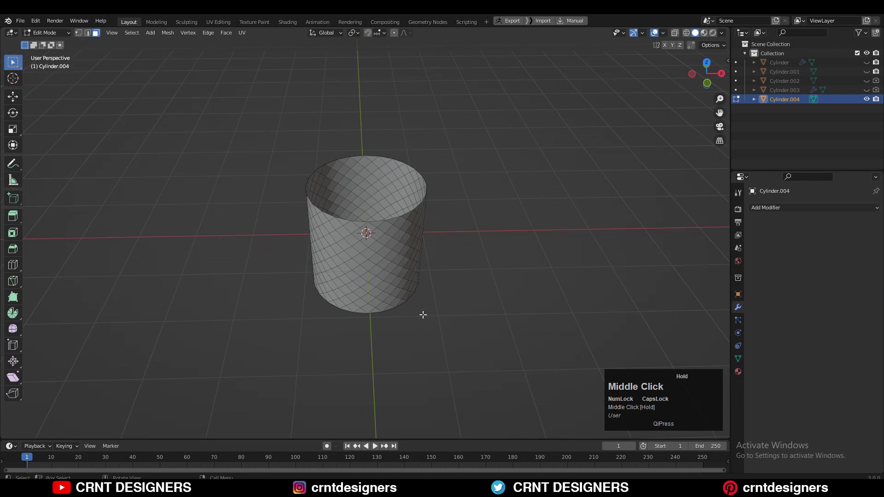
- Extrude the top open edge loop straight up by 0.3 m in front view
{"action": "left_click", "coordinate": [708, 83]}
{"action": "scroll", "coordinate": [463, 160], "scroll_direction": "up", "scroll_amount": 3}
{"action": "left_click", "coordinate": [13, 97]}
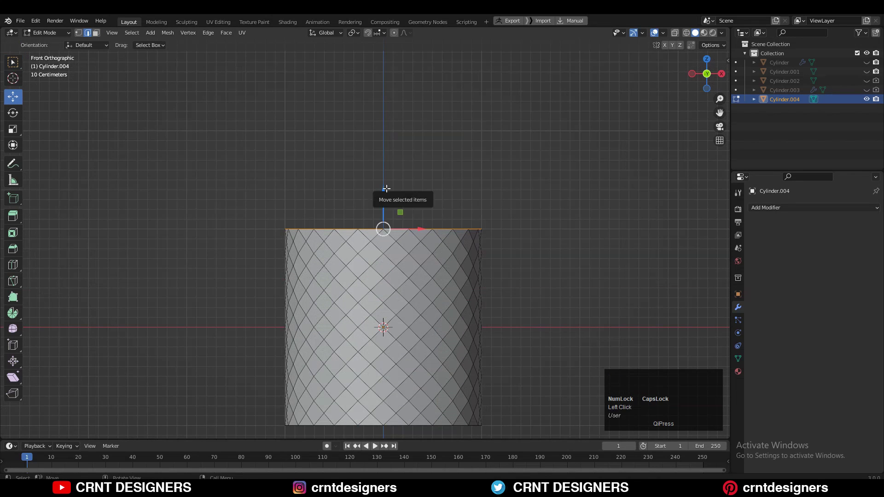
{"action": "key", "text": "e"}
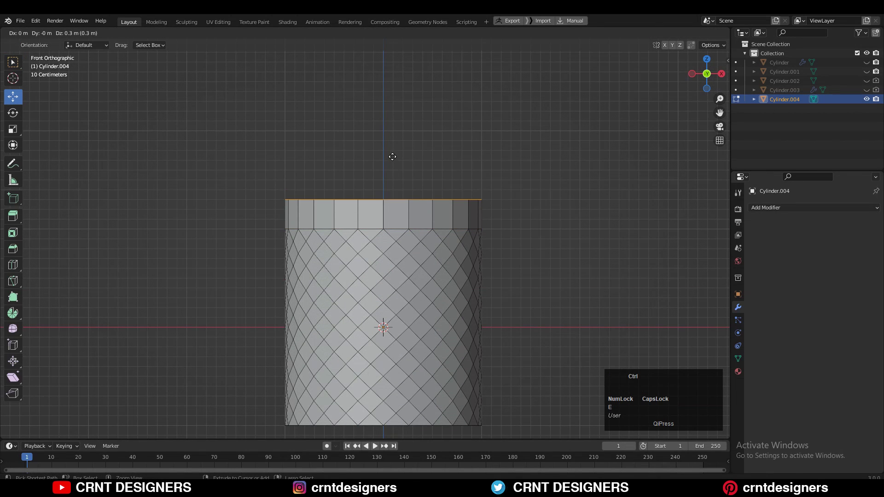
{"action": "left_click", "coordinate": [392, 156]}
{"action": "scroll", "coordinate": [359, 166], "scroll_direction": "up", "scroll_amount": 3}
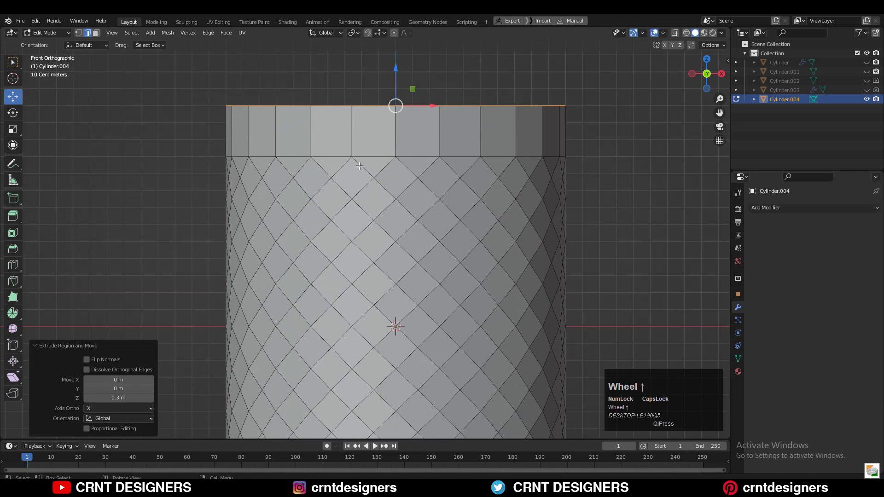
- Add one centred vertical cut to a face of the extruded band and apply Set Flow to it
{"action": "middle_click_drag", "start_coordinate": [359, 166], "coordinate": [408, 133]}
{"action": "key", "text": "2"}
{"action": "left_click", "coordinate": [405, 147]}
{"action": "right_click", "coordinate": [345, 147]}
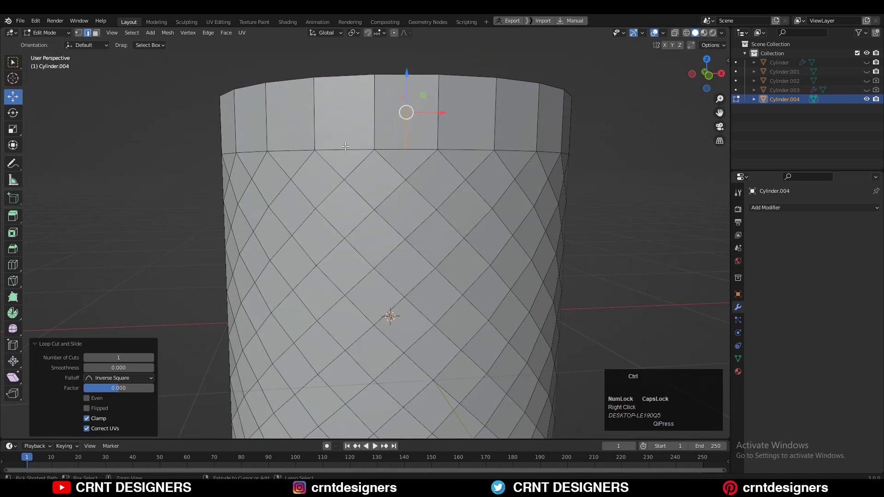
{"action": "right_click", "coordinate": [501, 127]}
{"action": "left_click", "coordinate": [488, 389]}
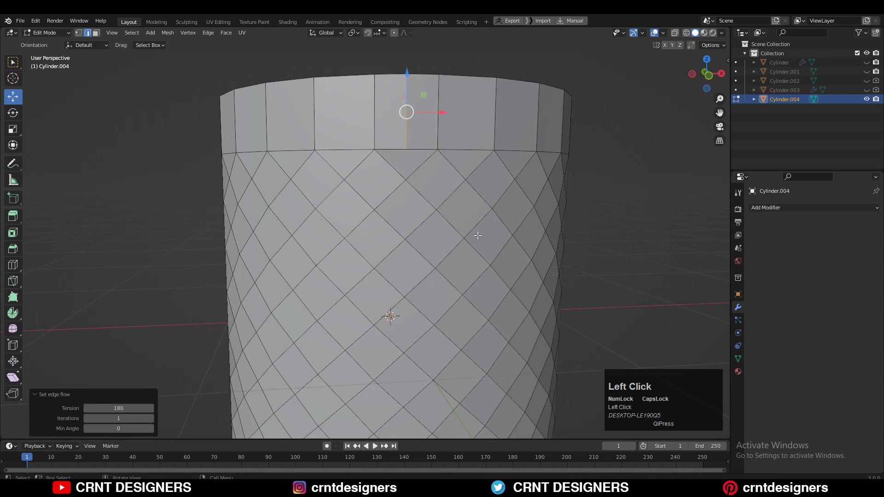
- Cut two more band faces vertically through the middle, applying Set Flow with tension 180 to each new edge
{"action": "middle_click_drag", "start_coordinate": [478, 235], "coordinate": [500, 246]}
{"action": "scroll", "coordinate": [504, 257], "scroll_direction": "up", "scroll_amount": 1}
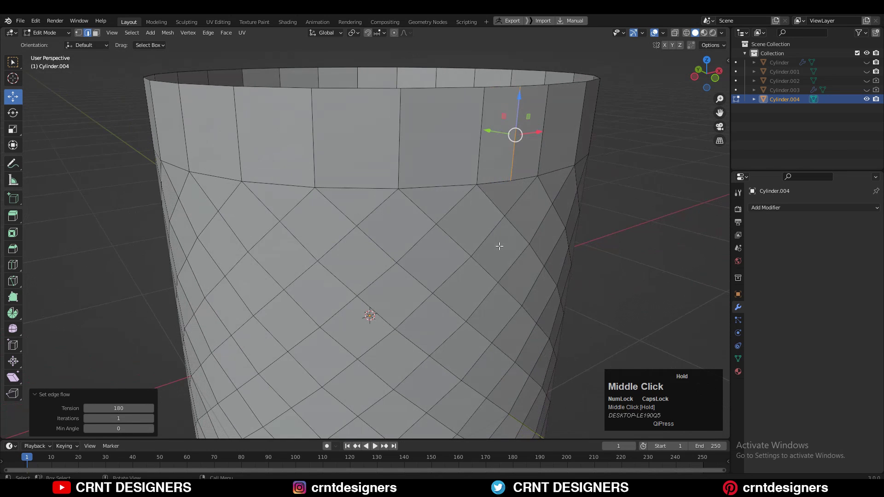
{"action": "key", "text": "ctrl+r"}
{"action": "left_click", "coordinate": [448, 181]}
{"action": "right_click", "coordinate": [450, 174]}
{"action": "right_click", "coordinate": [609, 157]}
{"action": "left_click", "coordinate": [578, 329]}
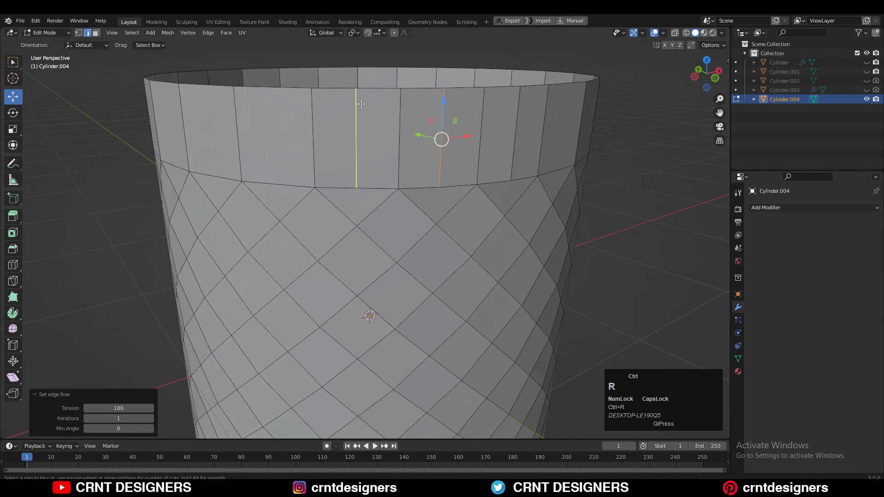
{"action": "left_click", "coordinate": [362, 104]}
{"action": "right_click", "coordinate": [361, 104]}
{"action": "right_click", "coordinate": [574, 320]}
{"action": "left_click", "coordinate": [573, 320]}
- Continue around the extruded band, halving each remaining wide face with a centred vertical cut and applying Set Flow
{"action": "middle_click_drag", "start_coordinate": [465, 166], "coordinate": [442, 146]}
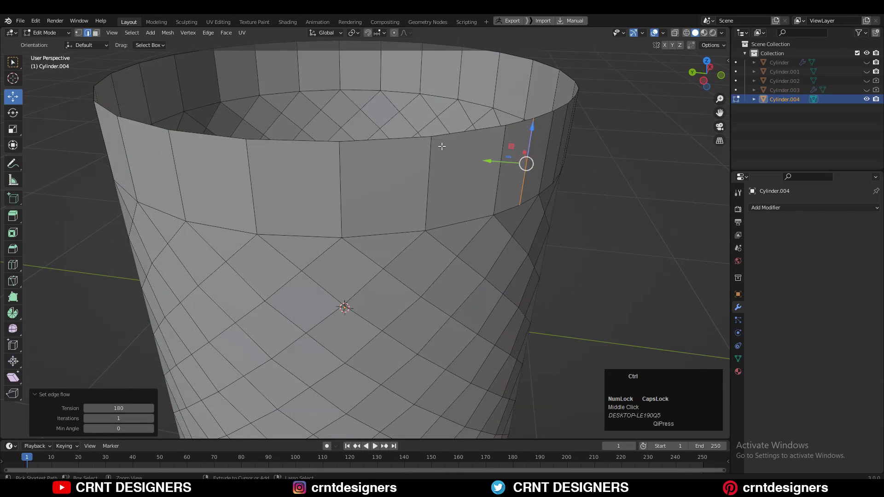
{"action": "left_click", "coordinate": [467, 147]}
{"action": "right_click", "coordinate": [640, 164]}
{"action": "left_click", "coordinate": [641, 324]}
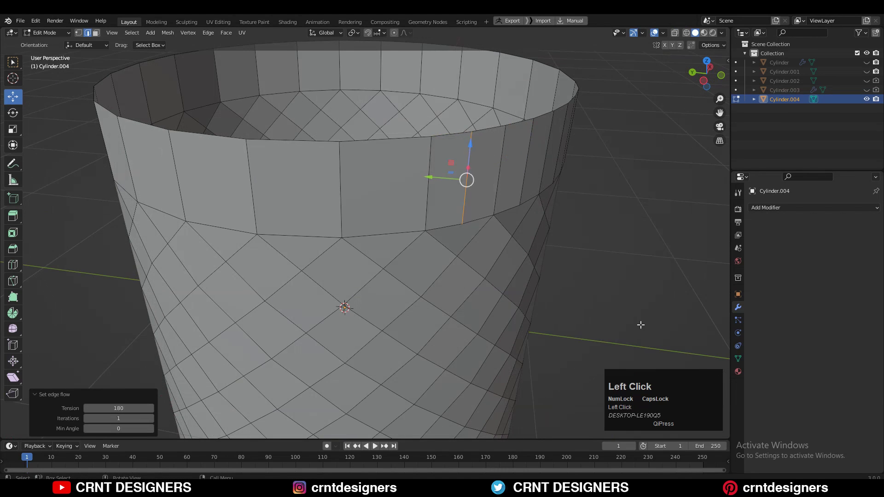
{"action": "key", "text": "ctrl+r"}
{"action": "left_click", "coordinate": [390, 157]}
{"action": "right_click", "coordinate": [390, 157]}
{"action": "right_click", "coordinate": [554, 162]}
{"action": "left_click", "coordinate": [556, 327]}
{"action": "middle_click_drag", "start_coordinate": [308, 158], "coordinate": [369, 158], "text": "shift"}
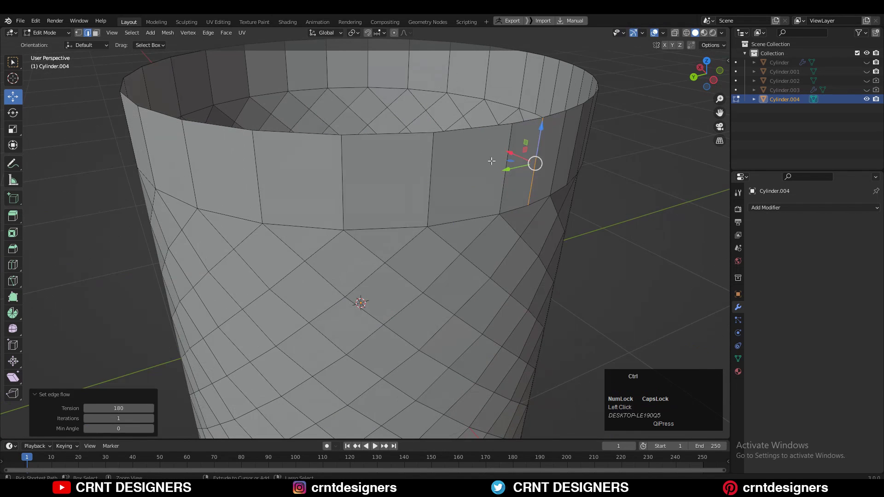
{"action": "key", "text": "ctrl+r"}
{"action": "left_click", "coordinate": [473, 152]}
{"action": "right_click", "coordinate": [647, 165]}
{"action": "left_click", "coordinate": [648, 328]}
{"action": "middle_click_drag", "start_coordinate": [428, 152], "coordinate": [470, 159]}
{"action": "right_click", "coordinate": [442, 168]}
{"action": "left_click", "coordinate": [448, 326]}
{"action": "middle_click_drag", "start_coordinate": [511, 318], "coordinate": [535, 324]}
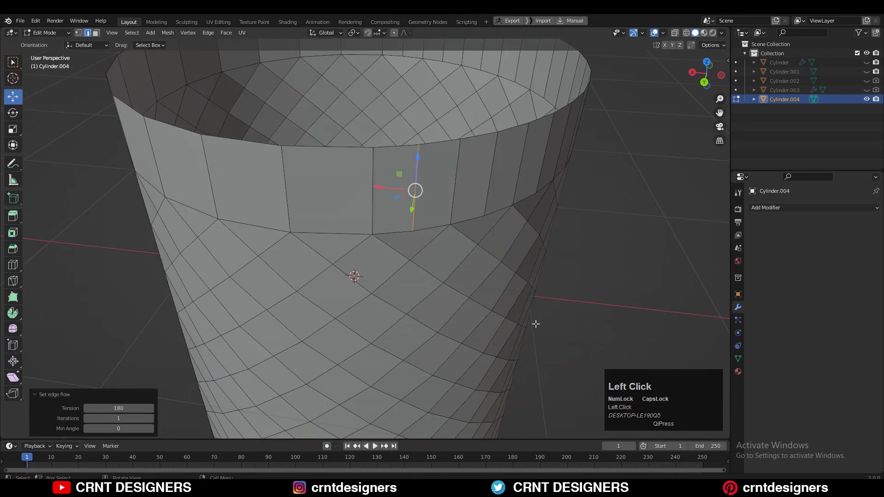
{"action": "right_click", "coordinate": [467, 167]}
{"action": "left_click", "coordinate": [467, 326]}
{"action": "middle_click_drag", "start_coordinate": [382, 193], "coordinate": [442, 203]}
{"action": "right_click", "coordinate": [636, 167]}
{"action": "left_click", "coordinate": [635, 326]}
{"action": "middle_click_drag", "start_coordinate": [391, 142], "coordinate": [427, 154]}
{"action": "right_click", "coordinate": [654, 167]}
{"action": "left_click", "coordinate": [654, 327]}
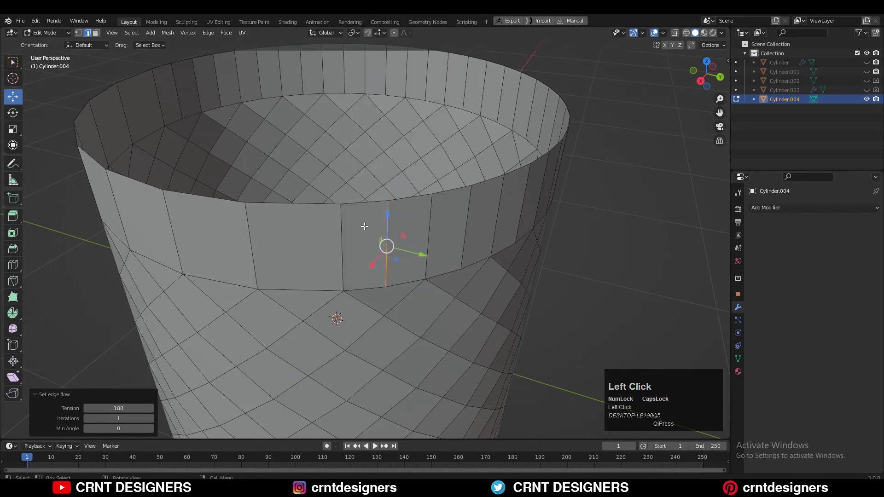
{"action": "right_click", "coordinate": [414, 194]}
{"action": "left_click", "coordinate": [415, 326]}
{"action": "key", "text": "ctrl+r"}
{"action": "left_click", "coordinate": [318, 202]}
{"action": "right_click", "coordinate": [318, 201]}
{"action": "right_click", "coordinate": [443, 193]}
- Join the first mid-edge vertices under the band to the diamond vertices directly below them with Connect Vertex Pairs
{"action": "right_click", "coordinate": [372, 129]}
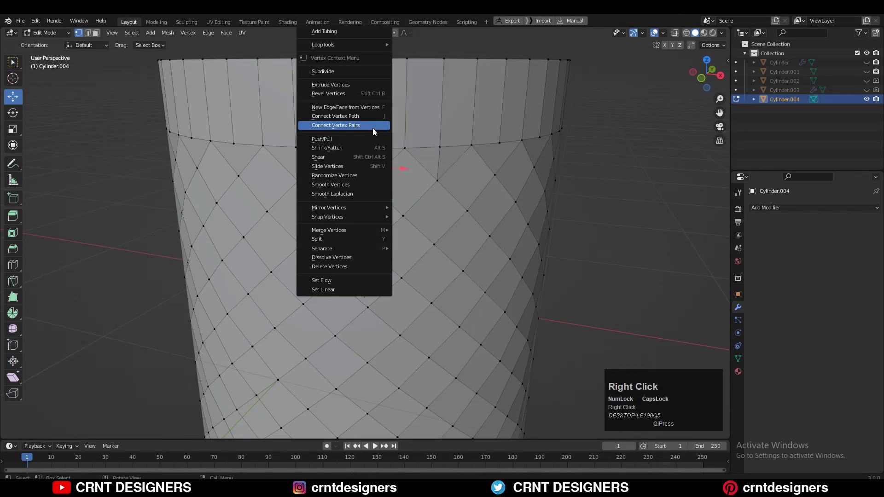
{"action": "left_click", "coordinate": [372, 128]}
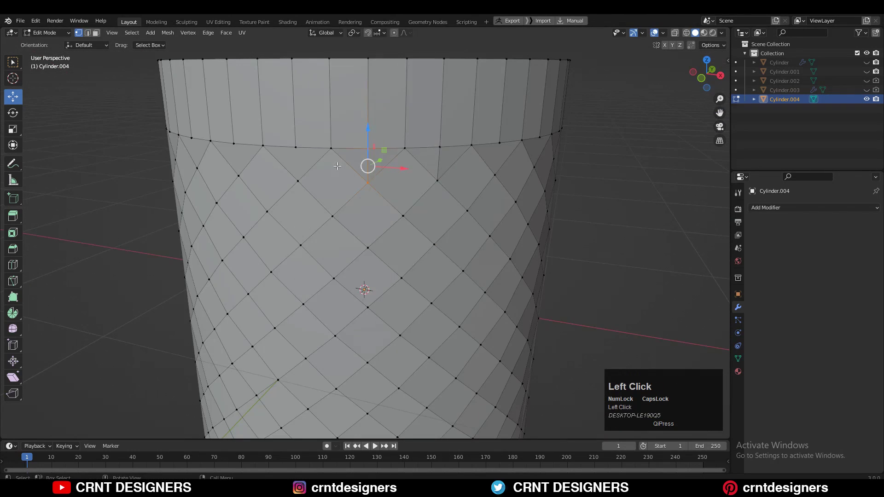
{"action": "scroll", "coordinate": [338, 166], "scroll_direction": "down", "scroll_amount": 2}
{"action": "middle_click_drag", "start_coordinate": [337, 165], "coordinate": [356, 189]}
{"action": "middle_click_drag", "start_coordinate": [271, 142], "coordinate": [346, 148]}
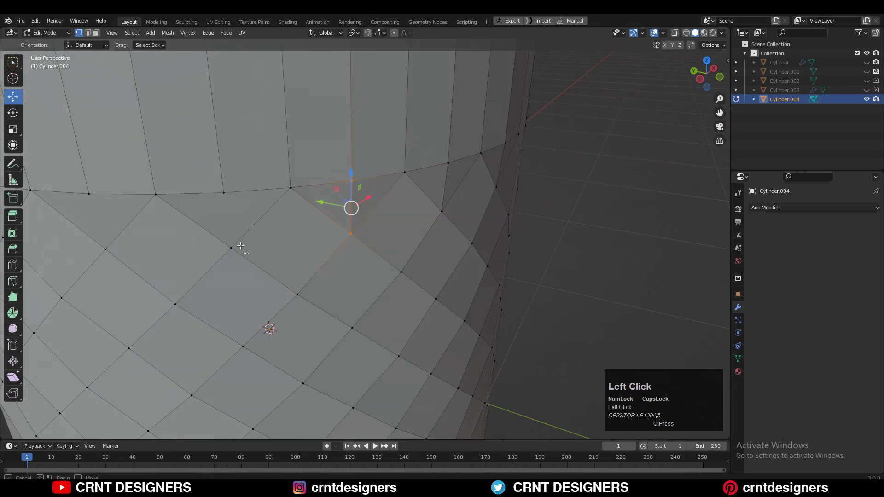
{"action": "scroll", "coordinate": [258, 225], "scroll_direction": "down", "scroll_amount": 2}
{"action": "left_click_drag", "start_coordinate": [282, 187], "coordinate": [306, 252]}
{"action": "right_click", "coordinate": [294, 207]}
{"action": "left_click", "coordinate": [295, 207]}
{"action": "middle_click_drag", "start_coordinate": [280, 201], "coordinate": [368, 171]}
{"action": "left_click", "coordinate": [326, 196]}
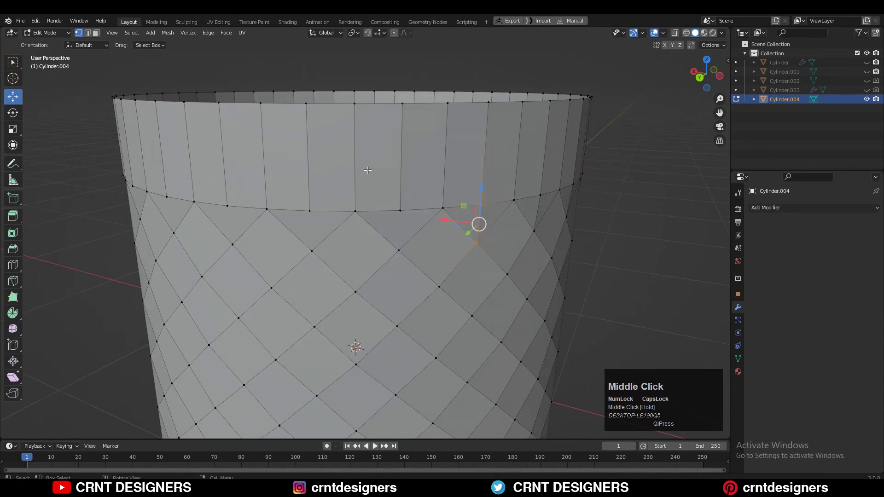
- Connect the remaining mid-edge vertices around the band's lower edge to the diamond vertices beneath them
{"action": "middle_click_drag", "start_coordinate": [294, 193], "coordinate": [359, 197]}
{"action": "left_click_drag", "start_coordinate": [440, 207], "coordinate": [458, 274]}
{"action": "middle_click_drag", "start_coordinate": [386, 202], "coordinate": [418, 209]}
{"action": "left_click_drag", "start_coordinate": [463, 212], "coordinate": [493, 274]}
{"action": "right_click", "coordinate": [462, 190]}
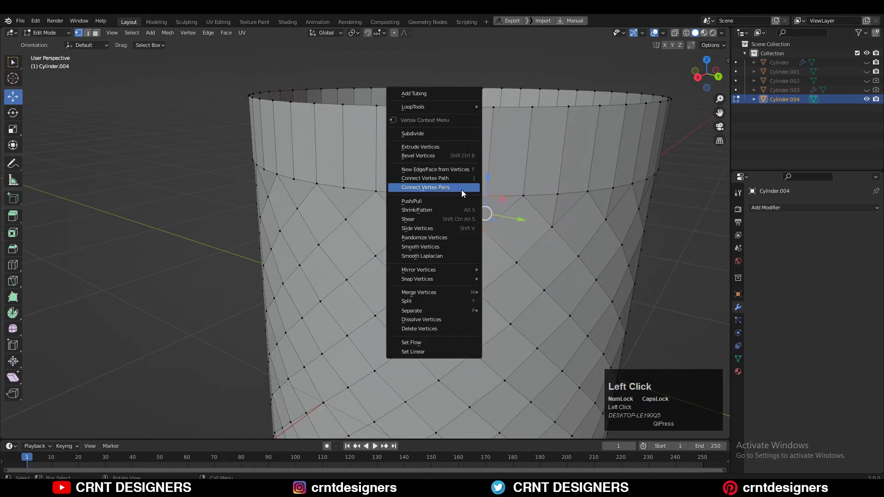
{"action": "left_click", "coordinate": [461, 190]}
{"action": "middle_click_drag", "start_coordinate": [401, 196], "coordinate": [444, 201]}
{"action": "right_click", "coordinate": [395, 152]}
{"action": "left_click", "coordinate": [394, 152]}
{"action": "middle_click_drag", "start_coordinate": [501, 161], "coordinate": [475, 162]}
{"action": "left_click_drag", "start_coordinate": [439, 157], "coordinate": [467, 205]}
- Select the full horizontal ring of edges between the extruded band and the diamond grid
{"action": "key", "text": "2"}
{"action": "scroll", "coordinate": [415, 170], "scroll_direction": "up", "scroll_amount": 2}
{"action": "left_click", "coordinate": [379, 164], "text": "alt"}
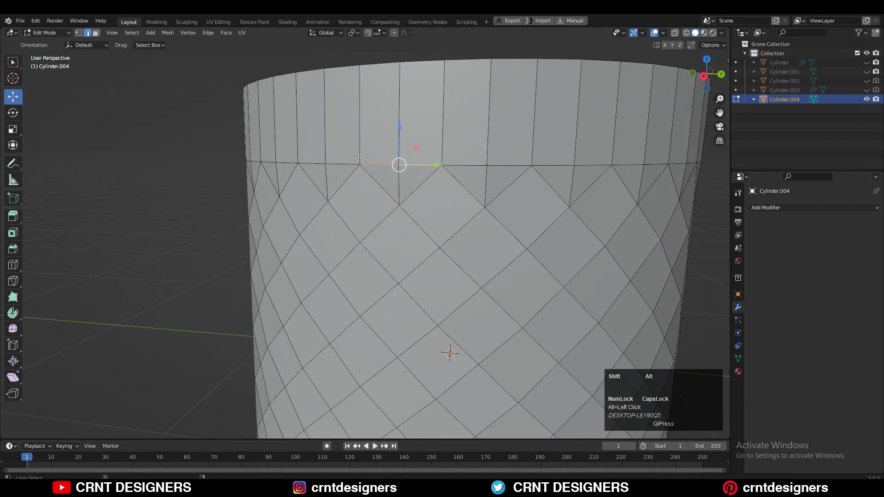
{"action": "middle_click_drag", "start_coordinate": [299, 162], "coordinate": [390, 181]}
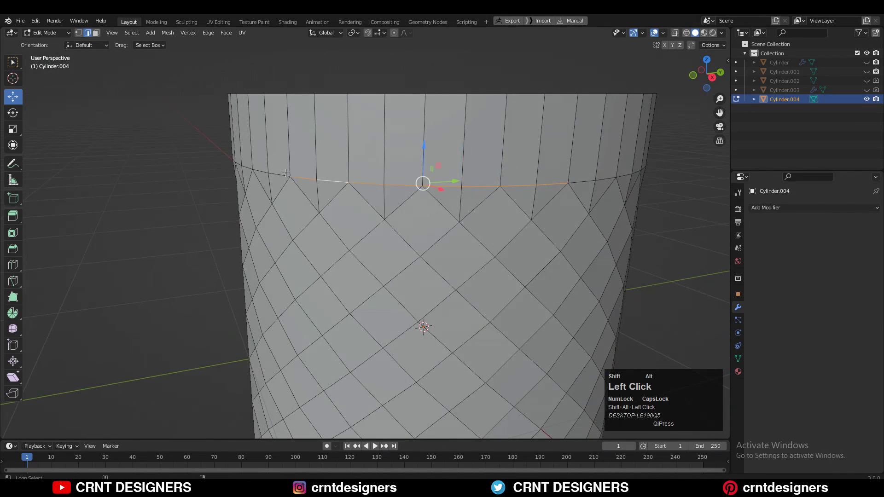
{"action": "middle_click_drag", "start_coordinate": [286, 174], "coordinate": [288, 192]}
{"action": "left_click", "coordinate": [223, 180], "text": "alt+shift"}
{"action": "left_click", "coordinate": [410, 193], "text": "alt+shift"}
- Try dissolving the selected edge ring, and undo the dissolve
{"action": "scroll", "coordinate": [467, 185], "scroll_direction": "down", "scroll_amount": 4}
{"action": "key", "text": "ctrl+x"}
{"action": "scroll", "coordinate": [495, 181], "scroll_direction": "up", "scroll_amount": 3}
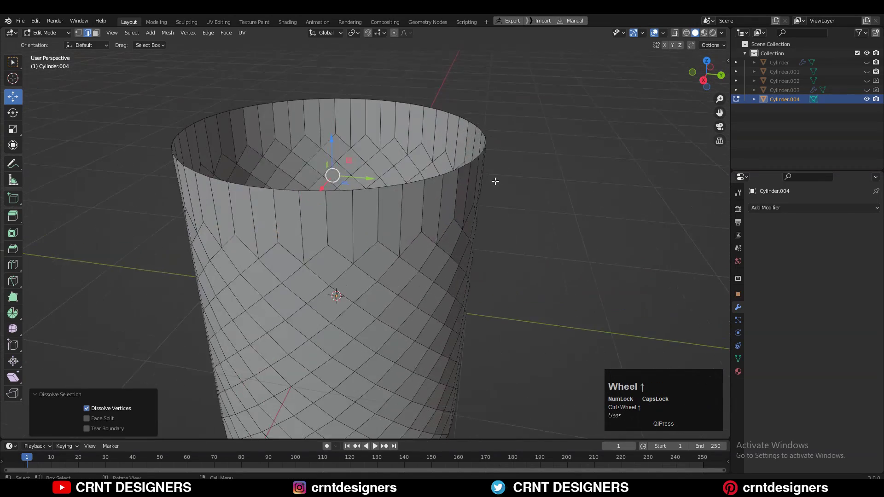
{"action": "middle_click_drag", "start_coordinate": [495, 181], "coordinate": [511, 152]}
{"action": "key", "text": "ctrl+z"}
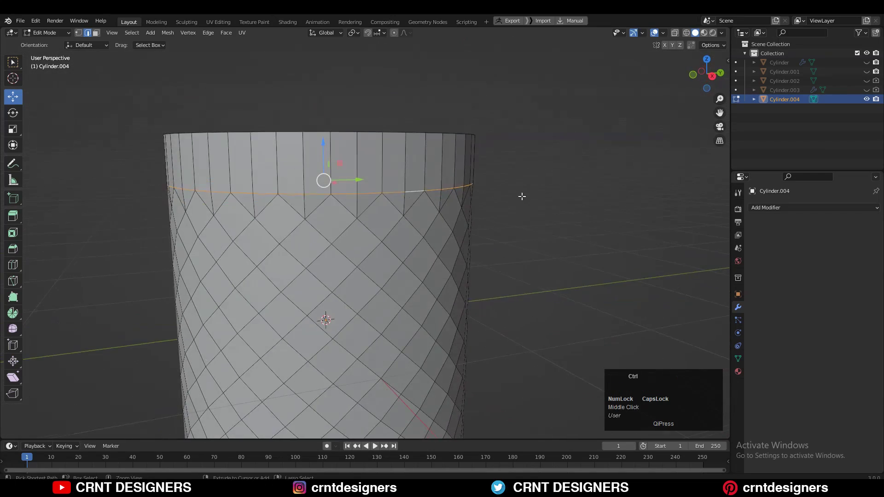
- Dissolve the selected ring of edges between the extruded band and the diamond grid
{"action": "key", "text": "ctrl+x"}
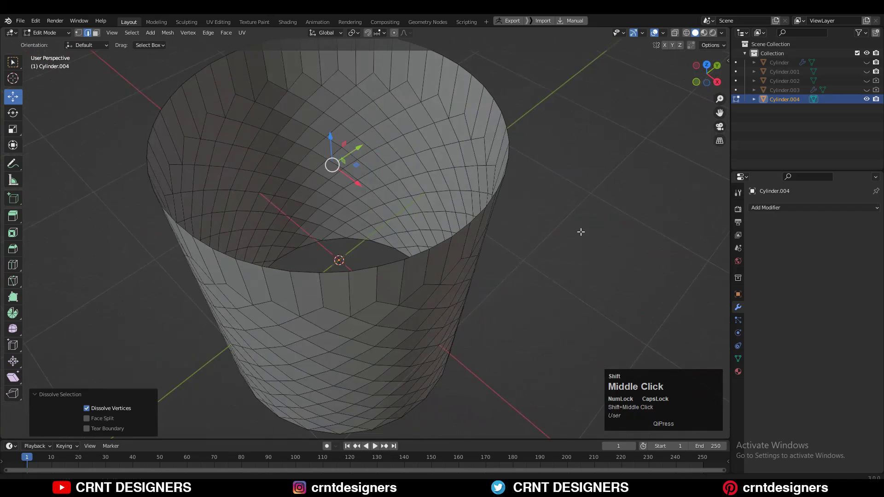
{"action": "middle_click_drag", "start_coordinate": [424, 130], "coordinate": [438, 162], "text": "shift"}
{"action": "scroll", "coordinate": [446, 172], "scroll_direction": "down", "scroll_amount": 3}
{"action": "scroll", "coordinate": [446, 172], "scroll_direction": "up", "scroll_amount": 4}
- Select all faces of the mesh and symmetrize it in the +Z to -Z direction
{"action": "key", "text": "3"}
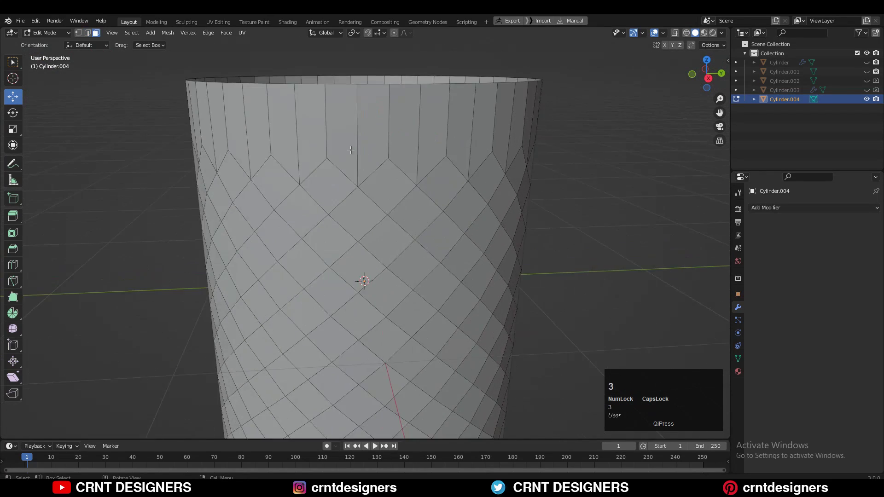
{"action": "scroll", "coordinate": [351, 150], "scroll_direction": "down", "scroll_amount": 6}
{"action": "key", "text": "a"}
{"action": "middle_click", "coordinate": [382, 126]}
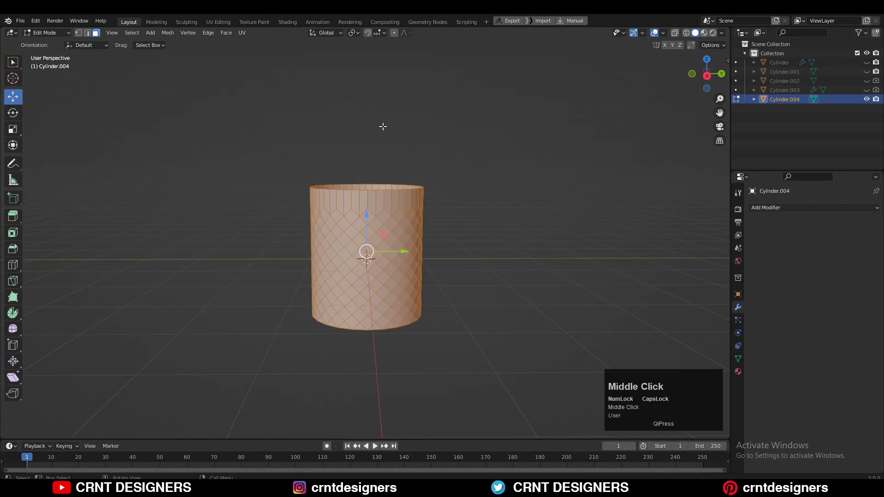
{"action": "left_click", "coordinate": [168, 33]}
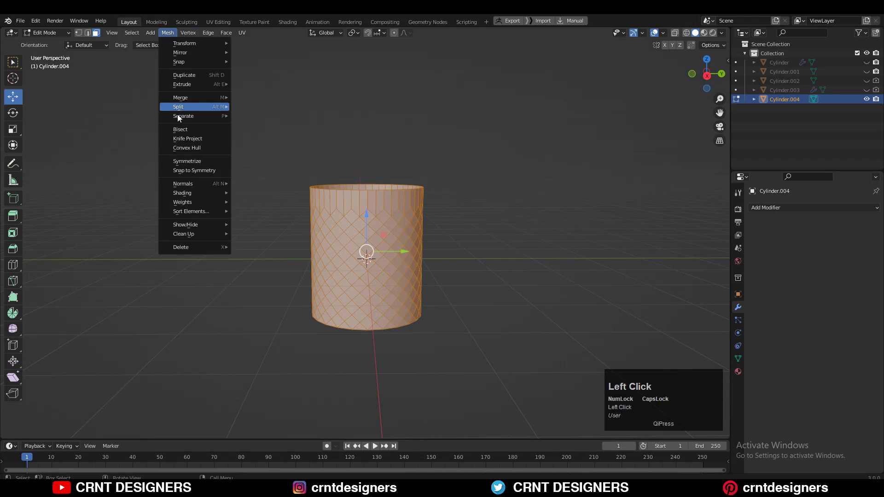
{"action": "left_click", "coordinate": [182, 162]}
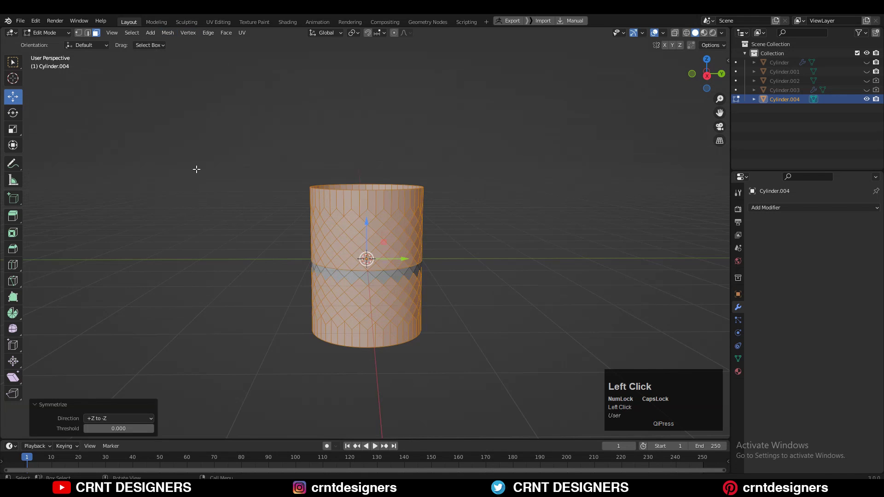
- Select the full horizontal ring of edges at the cylinder's mid-height through the mesh and dissolve it, then turn X-ray off
{"action": "middle_click_drag", "start_coordinate": [195, 169], "coordinate": [461, 181]}
{"action": "scroll", "coordinate": [461, 182], "scroll_direction": "up", "scroll_amount": 4}
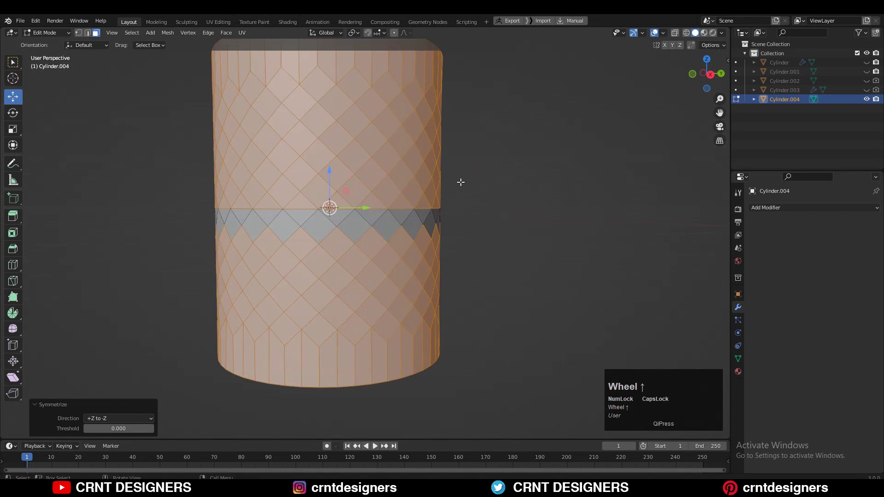
{"action": "key", "text": "2"}
{"action": "left_click", "coordinate": [566, 108], "text": "alt"}
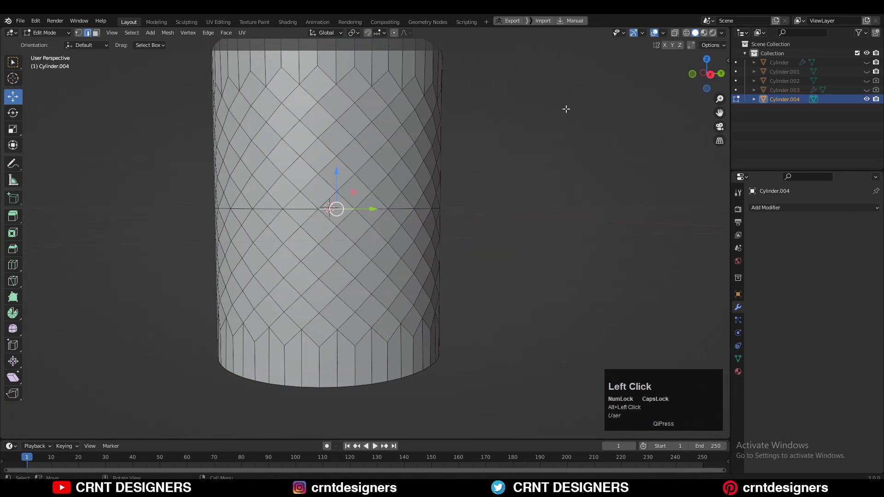
{"action": "left_click", "coordinate": [717, 74]}
{"action": "scroll", "coordinate": [574, 136], "scroll_direction": "up", "scroll_amount": 5}
{"action": "key", "text": "2"}
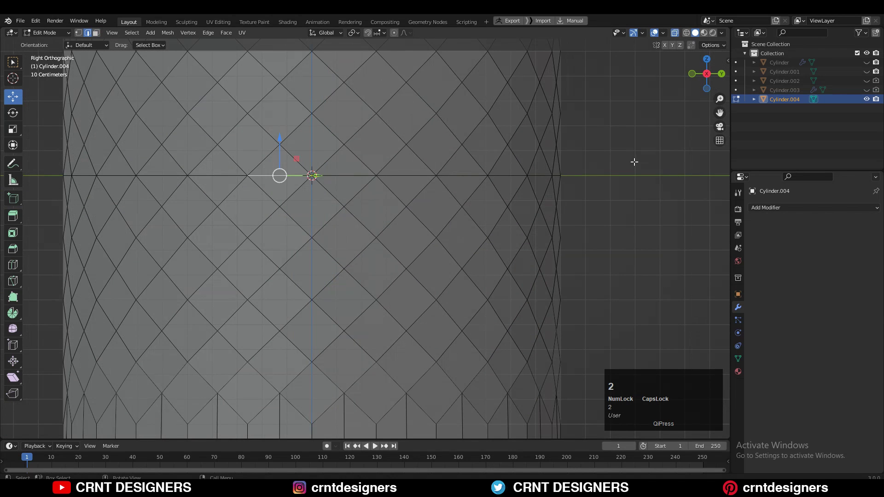
{"action": "left_click_drag", "start_coordinate": [633, 161], "coordinate": [36, 193]}
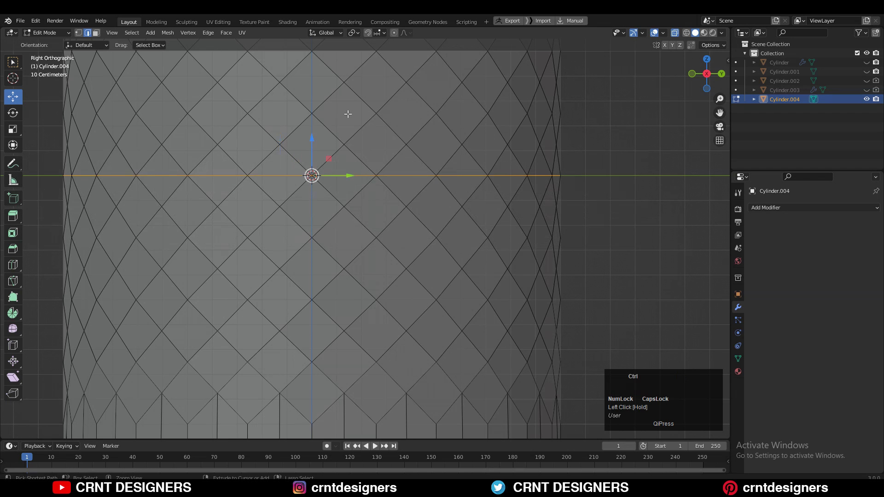
{"action": "key", "text": "ctrl+x"}
{"action": "middle_click_drag", "start_coordinate": [351, 173], "coordinate": [354, 239], "text": "ctrl"}
{"action": "left_click", "coordinate": [675, 33]}
- Select diagonal face loops that run from the top rim through the diamond grid to the bottom rim
{"action": "middle_click_drag", "start_coordinate": [203, 63], "coordinate": [238, 138], "text": "shift"}
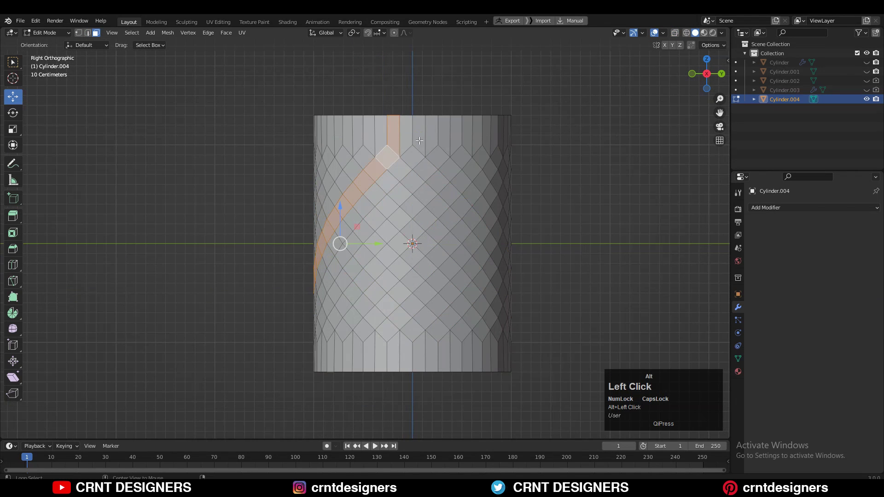
{"action": "left_click", "coordinate": [418, 162], "text": "alt+shift"}
{"action": "middle_click_drag", "start_coordinate": [285, 328], "coordinate": [406, 320]}
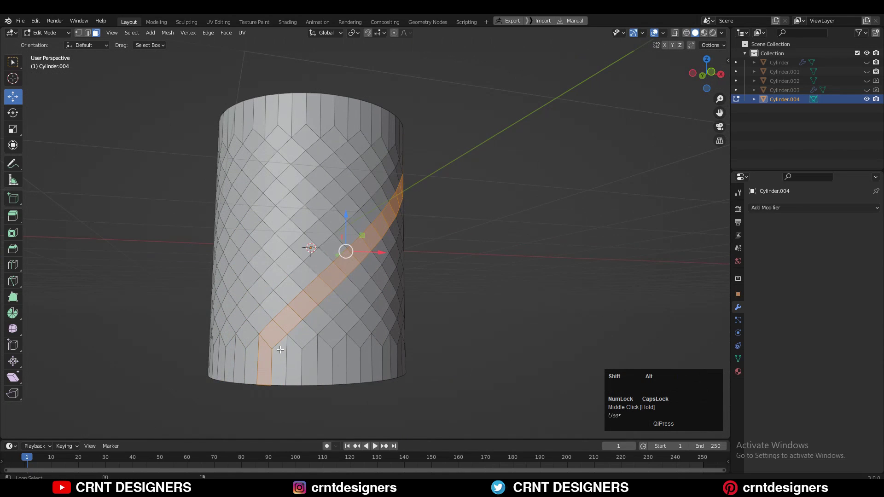
{"action": "left_click", "coordinate": [247, 345], "text": "alt+shift"}
{"action": "middle_click_drag", "start_coordinate": [248, 345], "coordinate": [308, 328]}
{"action": "middle_click_drag", "start_coordinate": [364, 366], "coordinate": [417, 329]}
{"action": "scroll", "coordinate": [324, 340], "scroll_direction": "down", "scroll_amount": 3}
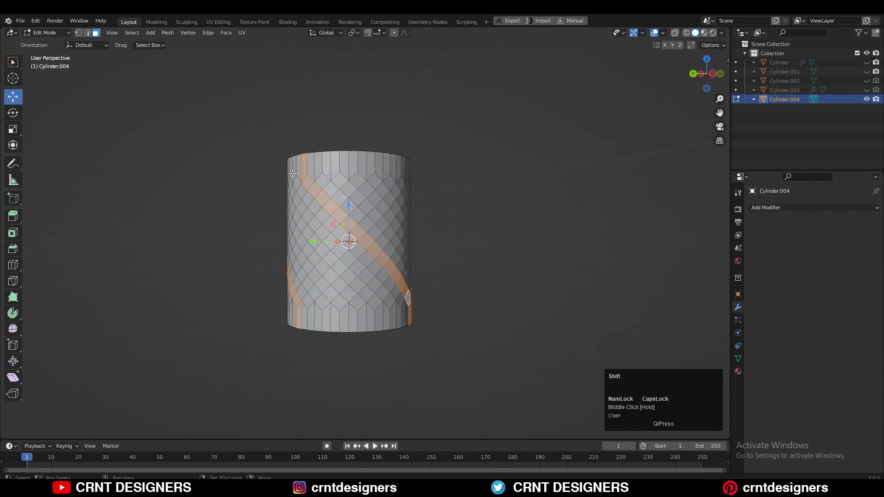
- Undo the last loop selection and add the remaining diagonal face loops so the crossing strips wrap the whole cylinder
{"action": "scroll", "coordinate": [378, 184], "scroll_direction": "up", "scroll_amount": 1}
{"action": "middle_click_drag", "start_coordinate": [322, 193], "coordinate": [349, 162]}
{"action": "key", "text": "ctrl+z"}
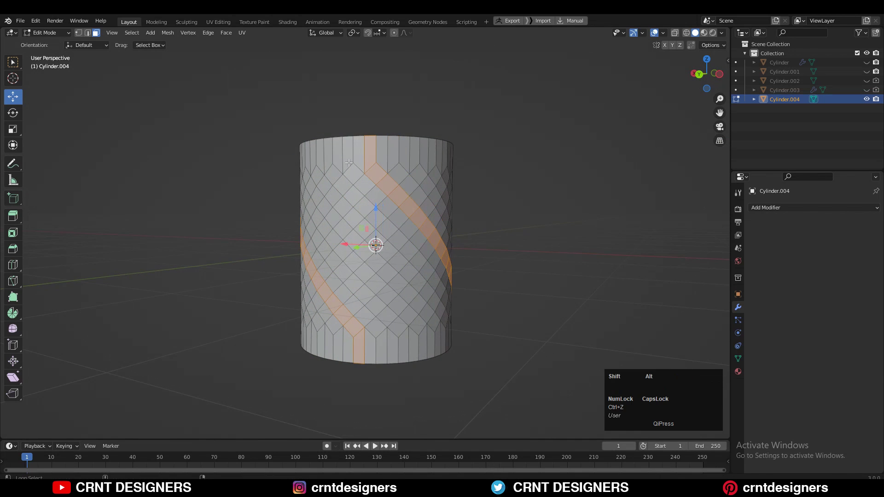
{"action": "middle_click_drag", "start_coordinate": [355, 223], "coordinate": [599, 295]}
{"action": "left_click", "coordinate": [698, 76]}
{"action": "middle_click", "coordinate": [367, 234]}
{"action": "scroll", "coordinate": [367, 234], "scroll_direction": "up", "scroll_amount": 1}
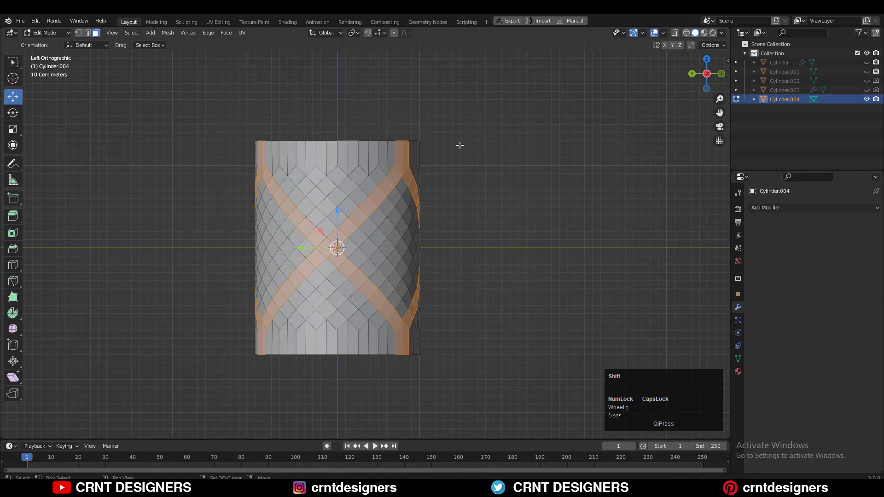
- Inset the selected crossing strips by about 0.024 m as connected regions, with Individual off
{"action": "scroll", "coordinate": [473, 188], "scroll_direction": "up", "scroll_amount": 1}
{"action": "middle_click_drag", "start_coordinate": [473, 188], "coordinate": [519, 239], "text": "shift"}
{"action": "key", "text": "i"}
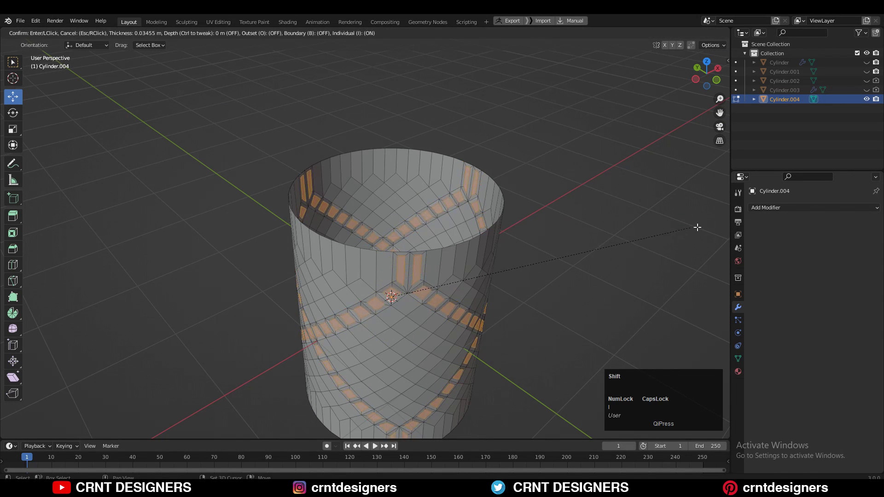
{"action": "left_click", "coordinate": [660, 241], "text": "shift"}
{"action": "left_click", "coordinate": [87, 419]}
- Inset the strips again by about 0.019 m and raise them outward with a Shrink/Fatten offset of about 0.029 m
{"action": "middle_click_drag", "start_coordinate": [516, 290], "coordinate": [656, 248]}
{"action": "scroll", "coordinate": [521, 296], "scroll_direction": "up", "scroll_amount": 2}
{"action": "key", "text": "i"}
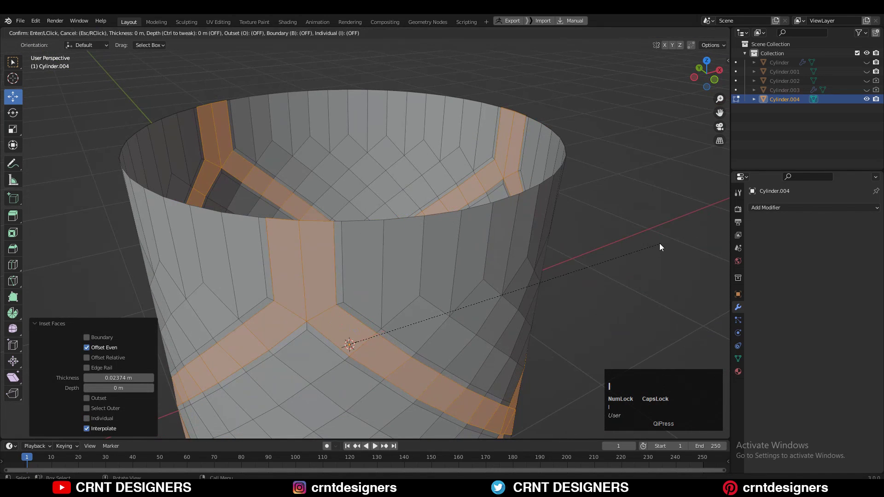
{"action": "left_click", "coordinate": [643, 254], "text": "shift"}
{"action": "key", "text": "alt+s"}
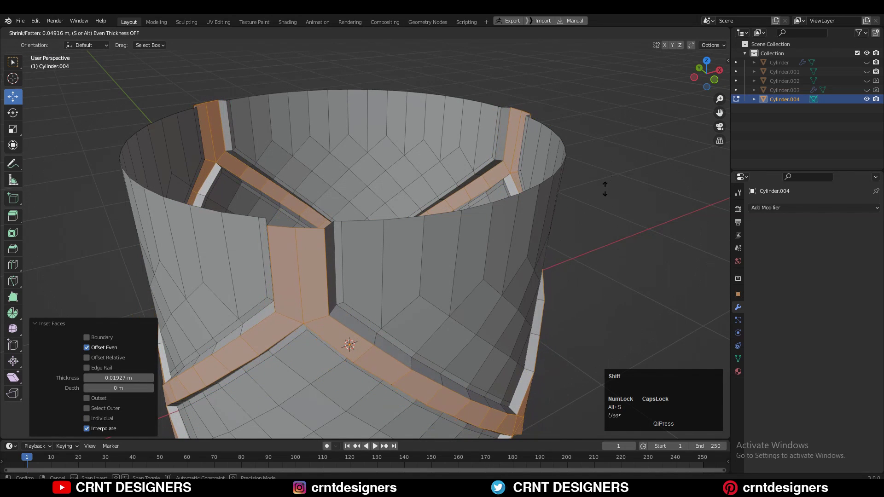
{"action": "left_click", "coordinate": [510, 272]}
- Inset the raised strip faces once more with a thickness of 0.01 m
{"action": "middle_click_drag", "start_coordinate": [510, 272], "coordinate": [554, 195]}
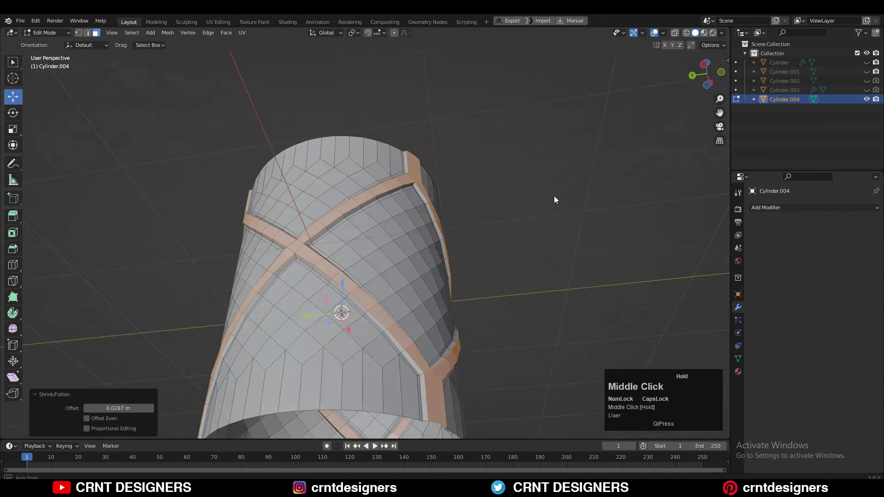
{"action": "scroll", "coordinate": [528, 274], "scroll_direction": "up", "scroll_amount": 3}
{"action": "middle_click_drag", "start_coordinate": [527, 275], "coordinate": [695, 175]}
{"action": "key", "text": "i"}
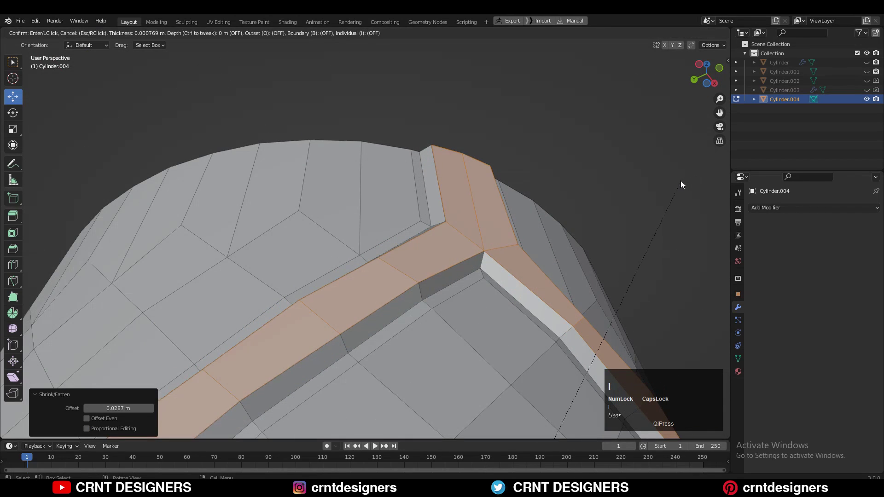
{"action": "left_click", "coordinate": [664, 194], "text": "shift"}
{"action": "scroll", "coordinate": [466, 207], "scroll_direction": "down", "scroll_amount": 5}
{"action": "scroll", "coordinate": [498, 310], "scroll_direction": "up", "scroll_amount": 4}
{"action": "middle_click_drag", "start_coordinate": [466, 207], "coordinate": [479, 253]}
{"action": "scroll", "coordinate": [478, 253], "scroll_direction": "up", "scroll_amount": 2}
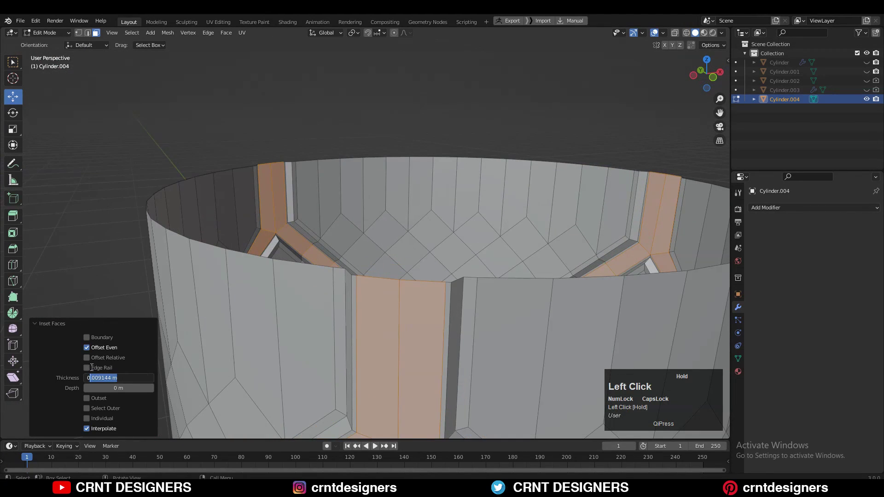
{"action": "scroll", "coordinate": [389, 307], "scroll_direction": "down", "scroll_amount": 5}
{"action": "middle_click_drag", "start_coordinate": [389, 307], "coordinate": [403, 209]}
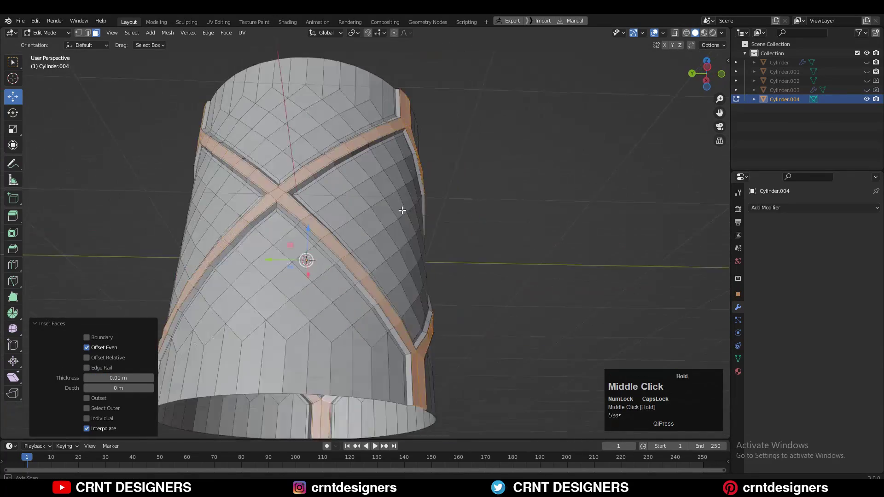
{"action": "scroll", "coordinate": [403, 209], "scroll_direction": "up", "scroll_amount": 3}
{"action": "left_click", "coordinate": [107, 377]}
{"action": "left_click", "coordinate": [403, 271]}
- Return to Object Mode and add a Catmull-Clark Subdivision modifier with viewport level 2 to the cylinder
{"action": "scroll", "coordinate": [402, 270], "scroll_direction": "up", "scroll_amount": 3}
{"action": "key", "text": "Tab"}
{"action": "middle_click_drag", "start_coordinate": [402, 270], "coordinate": [414, 239]}
{"action": "left_click", "coordinate": [708, 74]}
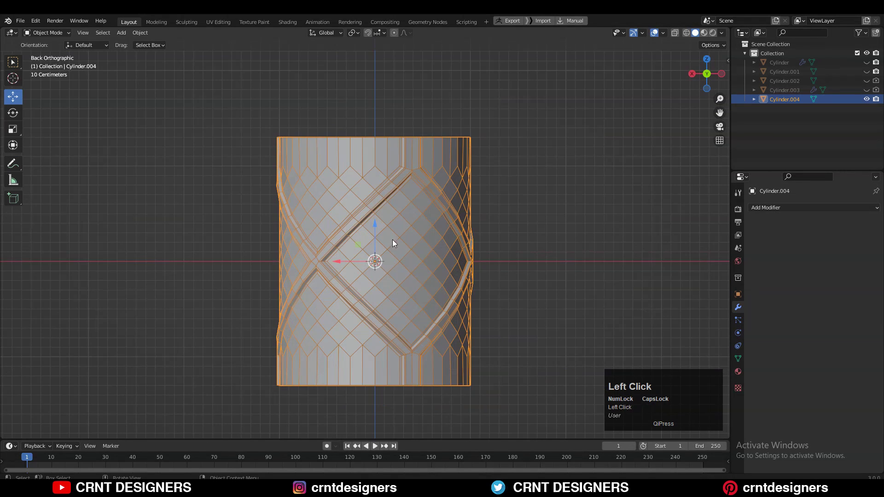
{"action": "left_click", "coordinate": [788, 210]}
{"action": "left_click", "coordinate": [733, 376]}
{"action": "scroll", "coordinate": [461, 198], "scroll_direction": "up", "scroll_amount": 3}
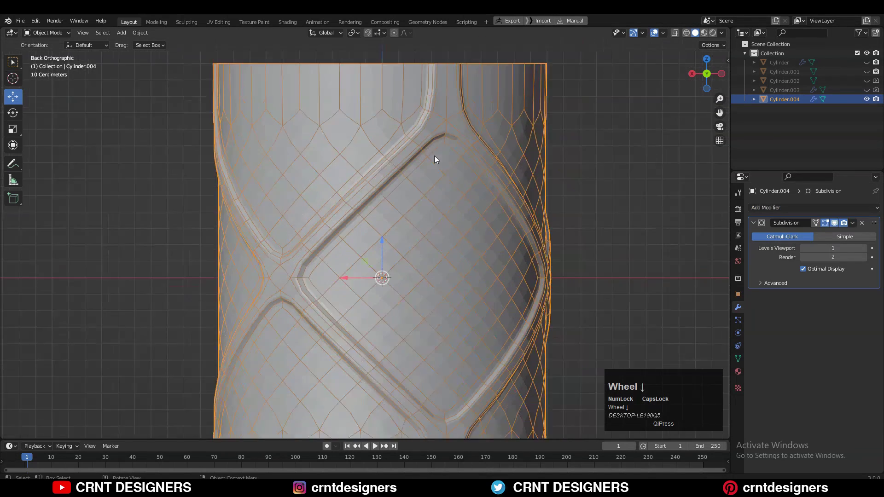
{"action": "scroll", "coordinate": [435, 156], "scroll_direction": "down", "scroll_amount": 3}
- Hide the viewport overlays and shade the cylinder smooth
{"action": "left_click", "coordinate": [654, 32]}
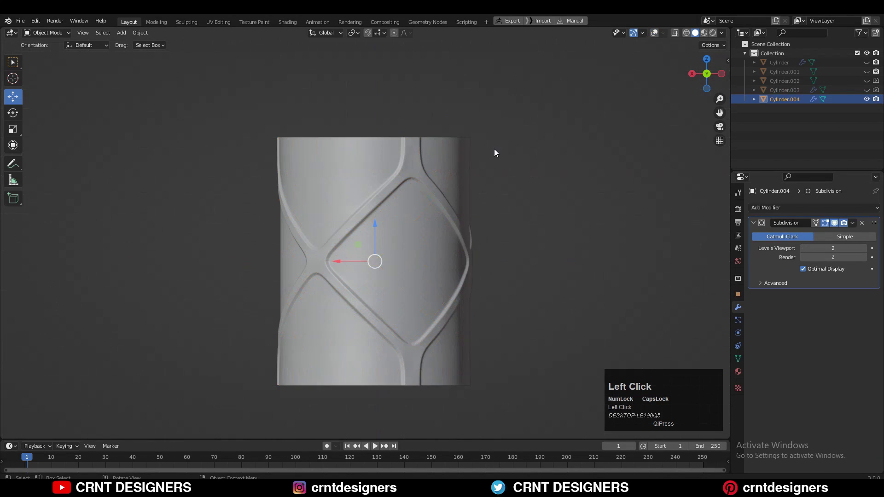
{"action": "middle_click_drag", "start_coordinate": [493, 149], "coordinate": [364, 231]}
{"action": "scroll", "coordinate": [364, 231], "scroll_direction": "down", "scroll_amount": 2}
{"action": "right_click", "coordinate": [361, 226]}
{"action": "left_click", "coordinate": [361, 226]}
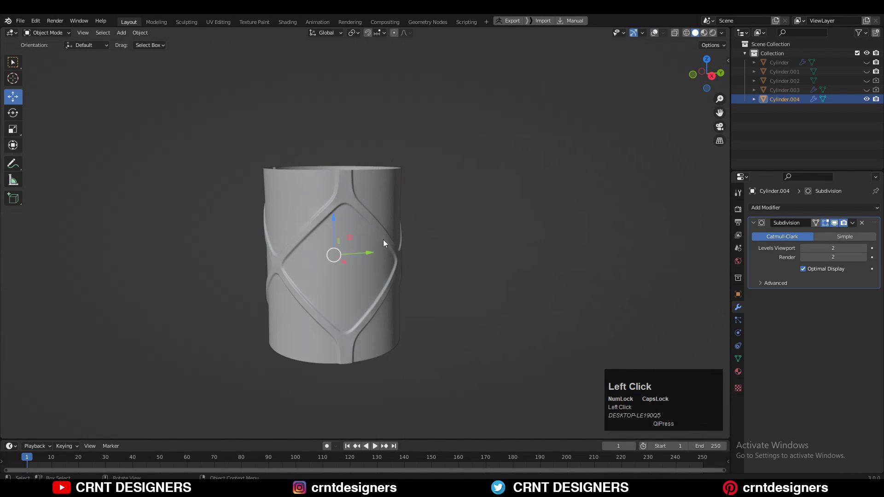
- Duplicate the cylinder and stack the copy directly on top of the original to check how the pattern continues
{"action": "left_click", "coordinate": [712, 75]}
{"action": "key", "text": "shift+d"}
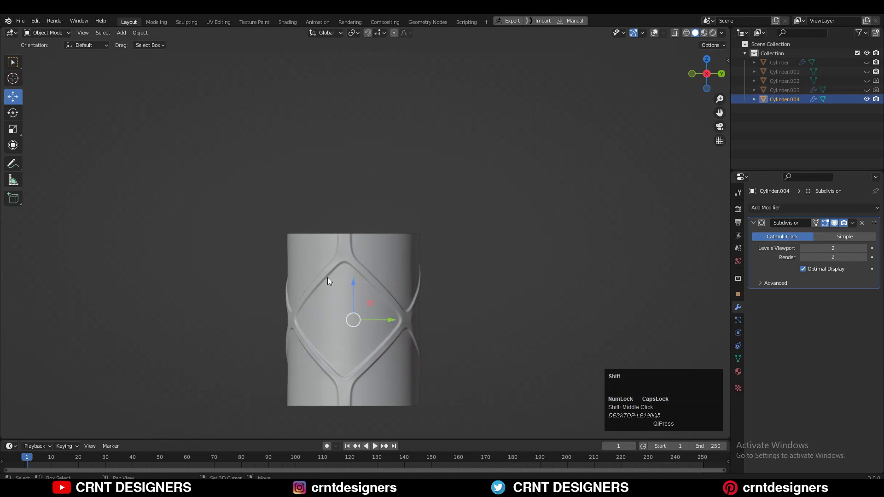
{"action": "right_click", "coordinate": [342, 190]}
{"action": "left_click_drag", "start_coordinate": [351, 295], "coordinate": [375, 120], "text": "ctrl"}
{"action": "left_click", "coordinate": [440, 151]}
{"action": "scroll", "coordinate": [355, 244], "scroll_direction": "down", "scroll_amount": 6}
{"action": "middle_click_drag", "start_coordinate": [403, 263], "coordinate": [380, 247]}
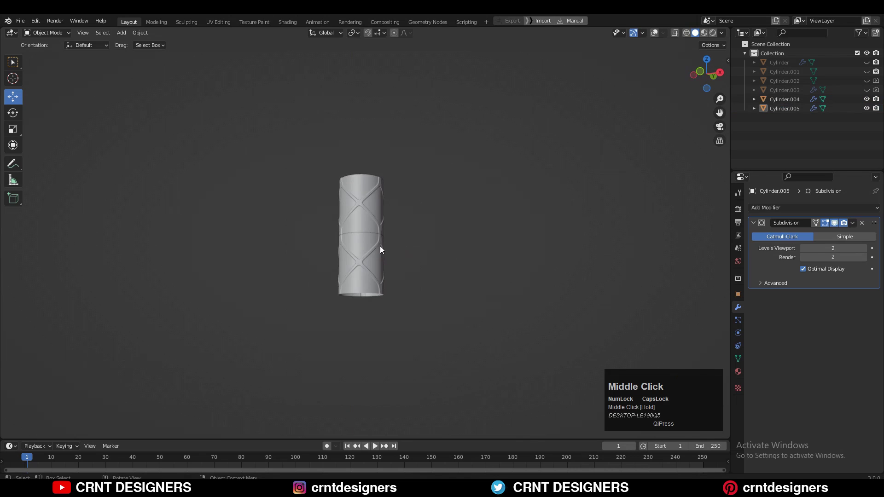
- Delete the duplicate stacked above the original cylinder
{"action": "left_click", "coordinate": [350, 190]}
{"action": "key", "text": "x"}
{"action": "left_click", "coordinate": [350, 191]}
{"action": "scroll", "coordinate": [349, 200], "scroll_direction": "up", "scroll_amount": 5}
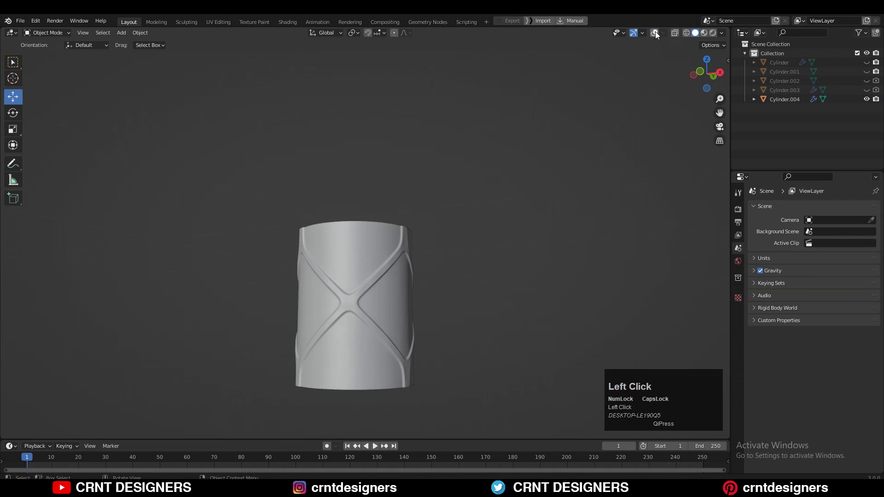
- Show the overlays again, duplicate the cylinder in place, and hide the copy as a backup
{"action": "left_click", "coordinate": [656, 32]}
{"action": "scroll", "coordinate": [418, 259], "scroll_direction": "up", "scroll_amount": 5}
{"action": "left_click", "coordinate": [396, 234]}
{"action": "key", "text": "shift+d"}
{"action": "right_click", "coordinate": [391, 244]}
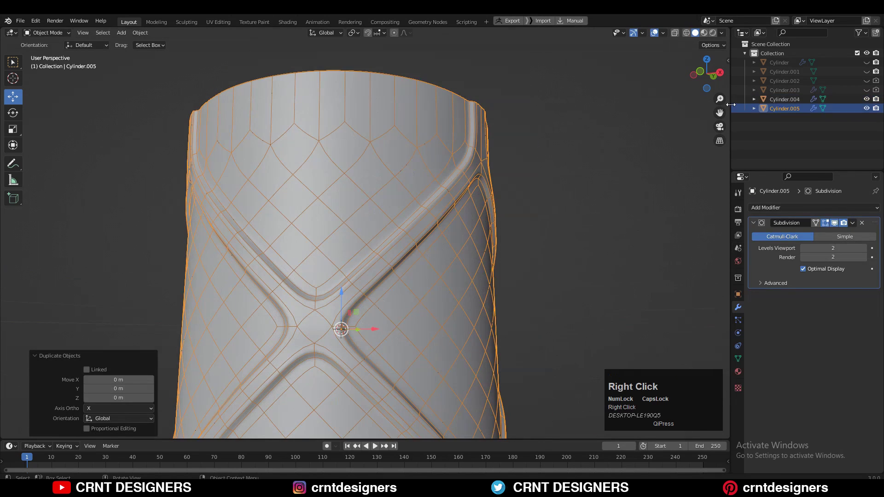
{"action": "left_click", "coordinate": [866, 108]}
- Enter Edit Mode on the original cylinder and select the central face of the diamond-shaped panel in the right view
{"action": "middle_click_drag", "start_coordinate": [412, 350], "coordinate": [395, 210], "text": "shift"}
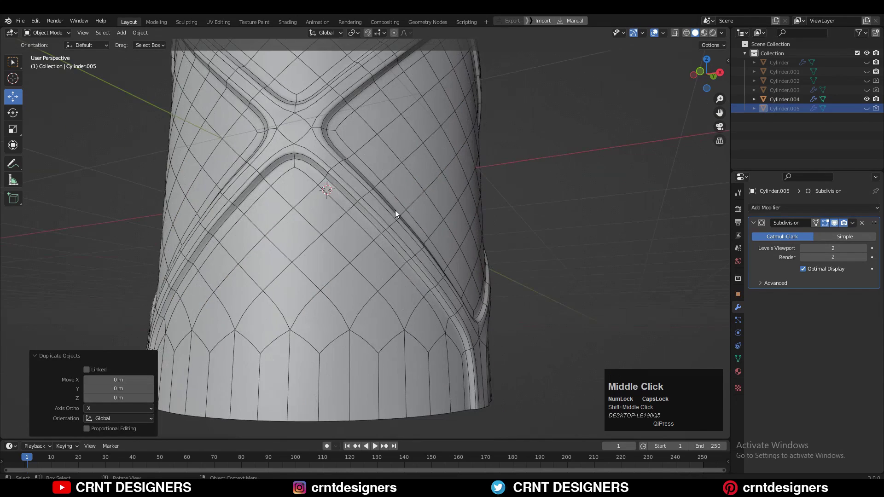
{"action": "left_click", "coordinate": [395, 210]}
{"action": "scroll", "coordinate": [352, 241], "scroll_direction": "down", "scroll_amount": 4}
{"action": "middle_click_drag", "start_coordinate": [382, 245], "coordinate": [418, 272]}
{"action": "scroll", "coordinate": [418, 272], "scroll_direction": "up", "scroll_amount": 1}
{"action": "scroll", "coordinate": [418, 276], "scroll_direction": "up", "scroll_amount": 1}
{"action": "key", "text": "Tab"}
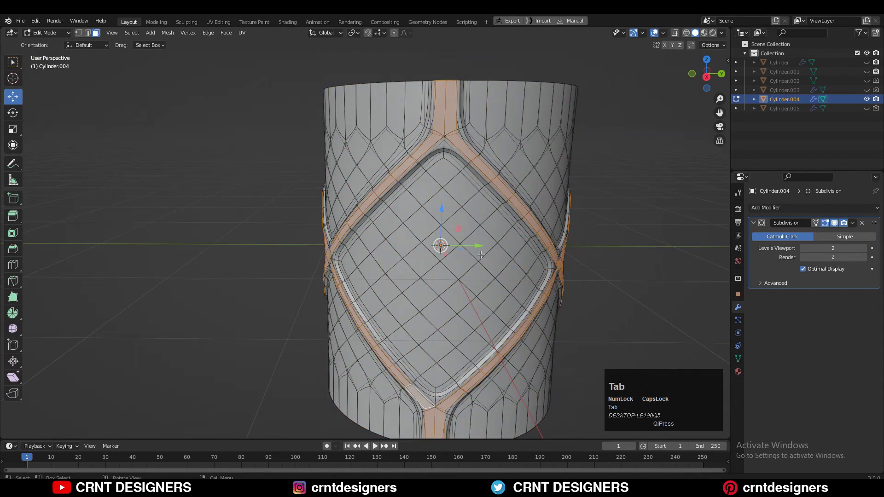
{"action": "left_click", "coordinate": [707, 77]}
{"action": "scroll", "coordinate": [359, 247], "scroll_direction": "up", "scroll_amount": 1}
{"action": "left_click", "coordinate": [433, 251]}
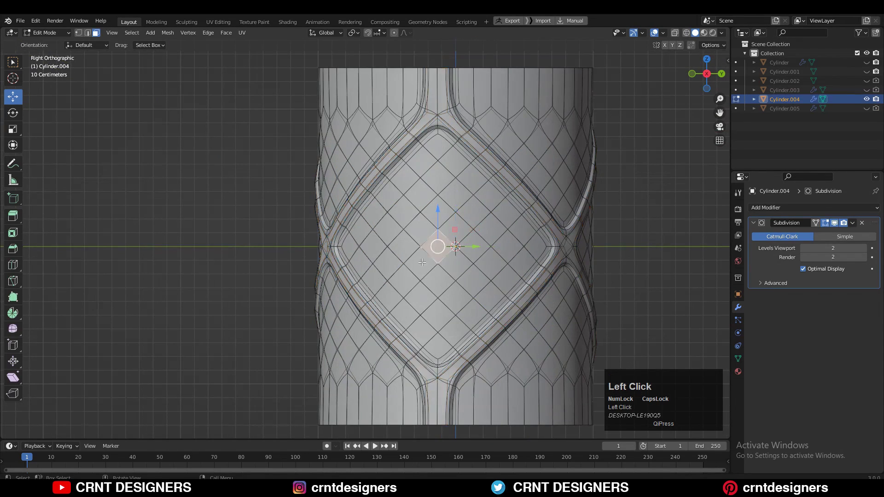
- Turn off the Subdivision modifier's Edit Mode display and add the central faces of the other diamond-shaped panels to the selection
{"action": "middle_click_drag", "start_coordinate": [323, 289], "coordinate": [460, 290]}
{"action": "left_click", "coordinate": [826, 224]}
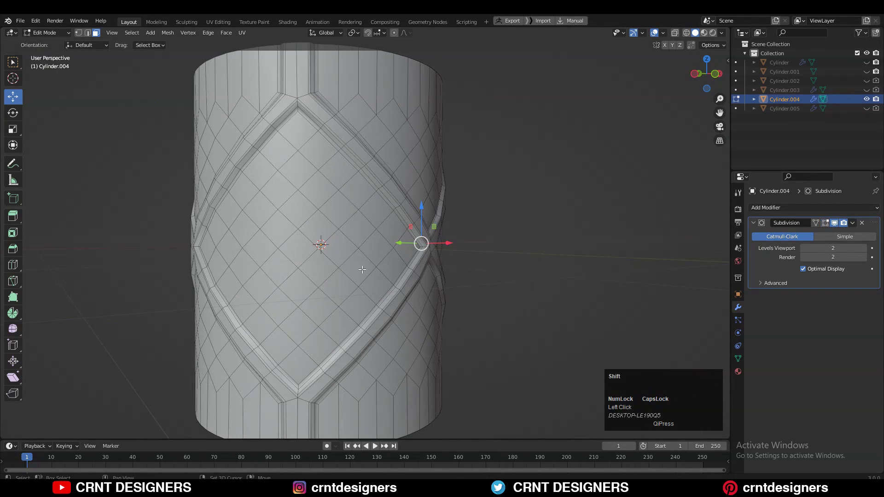
{"action": "scroll", "coordinate": [282, 261], "scroll_direction": "down", "scroll_amount": 5}
{"action": "middle_click_drag", "start_coordinate": [281, 261], "coordinate": [432, 276]}
{"action": "scroll", "coordinate": [432, 276], "scroll_direction": "up", "scroll_amount": 3}
{"action": "middle_click_drag", "start_coordinate": [368, 265], "coordinate": [353, 242]}
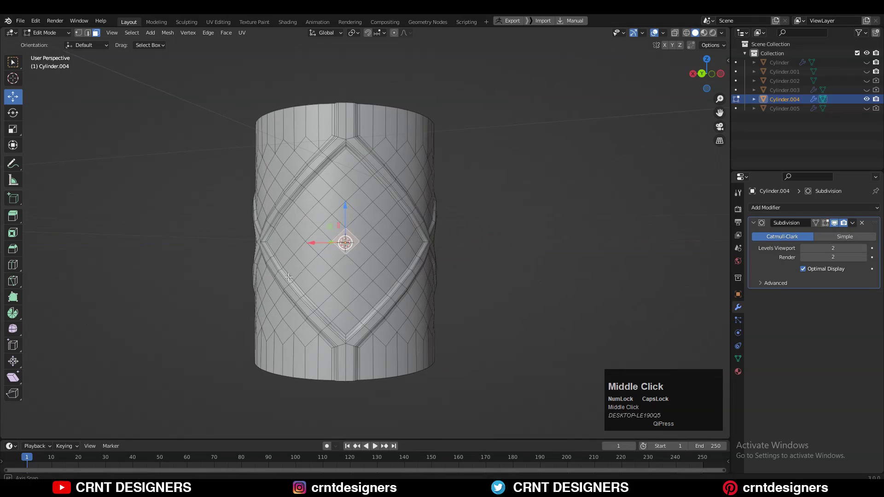
{"action": "middle_click_drag", "start_coordinate": [288, 277], "coordinate": [521, 285]}
{"action": "scroll", "coordinate": [483, 288], "scroll_direction": "up", "scroll_amount": 3}
{"action": "middle_click_drag", "start_coordinate": [520, 286], "coordinate": [474, 291]}
- Grow the face selection until it fills the diamond-shaped panels up to the raised strips
{"action": "scroll", "coordinate": [482, 286], "scroll_direction": "down", "scroll_amount": 3}
{"action": "scroll", "coordinate": [482, 286], "scroll_direction": "up", "scroll_amount": 3}
{"action": "key", "text": "ctrl+KP_Add"}
{"action": "key", "text": "ctrl+KP_Add"}
{"action": "key", "text": "ctrl+KP_Add"}
{"action": "key", "text": "ctrl+KP_Add"}
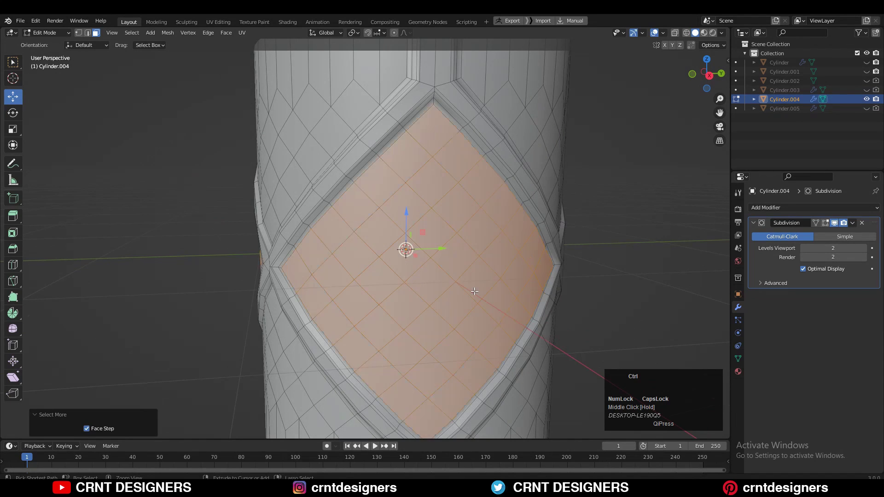
- Inset the selected panel faces individually with a thickness of about 0.038 m
{"action": "scroll", "coordinate": [474, 291], "scroll_direction": "down", "scroll_amount": 2}
{"action": "key", "text": "i"}
{"action": "key", "text": "i"}
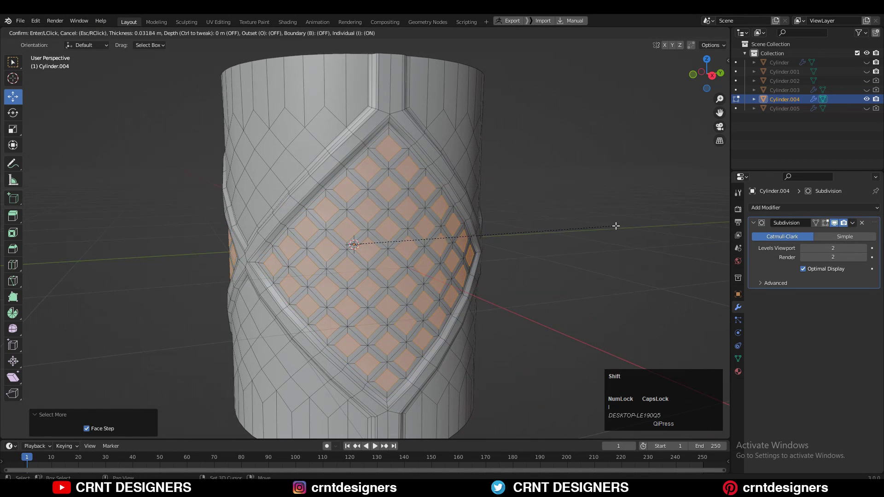
- Apply the LoopTools Circle operation to the inset faces of the diamond-shaped panels
{"action": "right_click", "coordinate": [551, 66]}
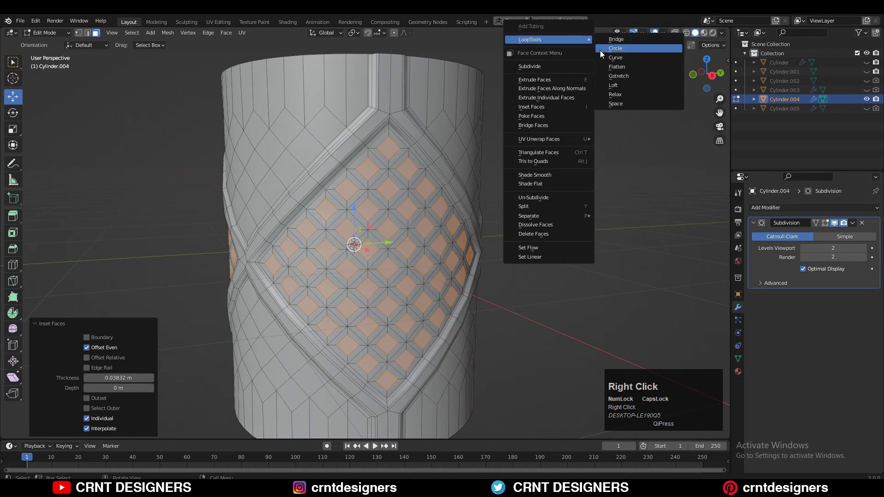
{"action": "left_click", "coordinate": [602, 49]}
{"action": "middle_click_drag", "start_coordinate": [537, 244], "coordinate": [663, 169]}
{"action": "scroll", "coordinate": [557, 287], "scroll_direction": "up", "scroll_amount": 2}
{"action": "right_click", "coordinate": [624, 239]}
{"action": "left_click", "coordinate": [662, 229]}
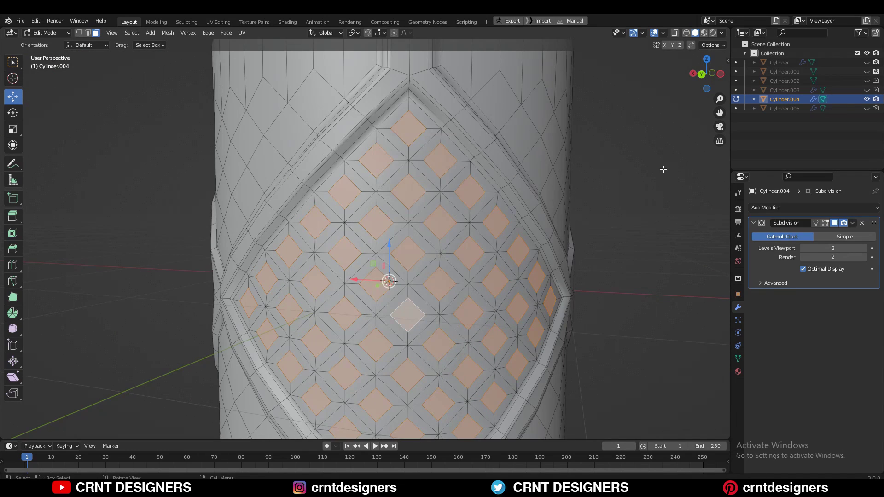
- Delete the inset faces to perforate the panels and return to Object Mode
{"action": "key", "text": "x"}
{"action": "left_click", "coordinate": [649, 172]}
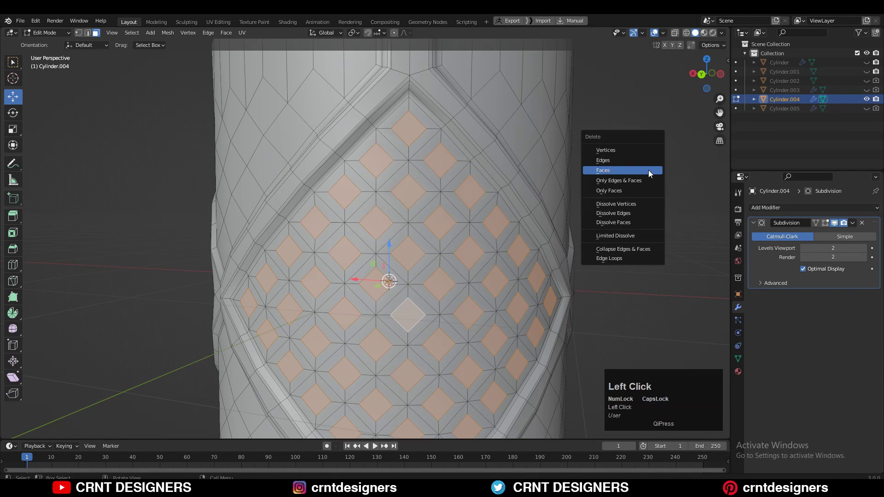
{"action": "key", "text": "Tab"}
{"action": "middle_click_drag", "start_coordinate": [601, 211], "coordinate": [511, 157]}
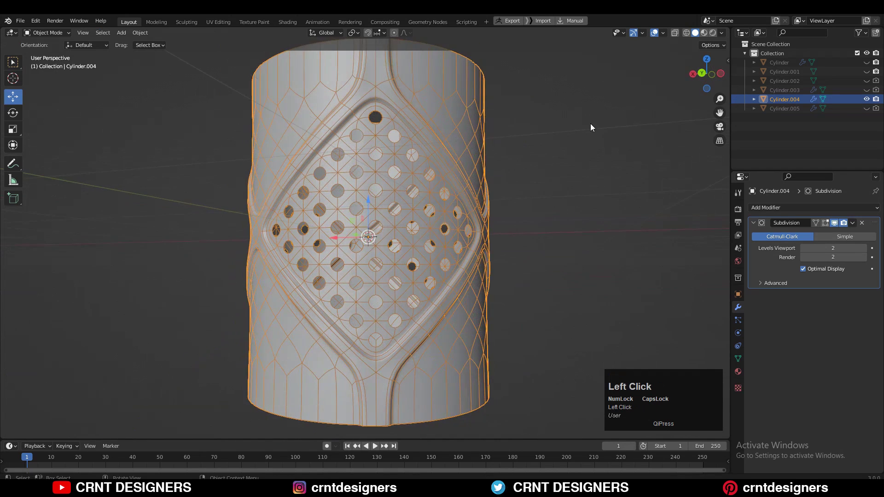
- Hide the viewport overlays and apply Shade Smooth to the perforated cylinder
{"action": "left_click", "coordinate": [592, 128]}
{"action": "middle_click_drag", "start_coordinate": [592, 129], "coordinate": [612, 213]}
{"action": "scroll", "coordinate": [612, 213], "scroll_direction": "down", "scroll_amount": 5}
{"action": "middle_click_drag", "start_coordinate": [339, 225], "coordinate": [364, 223]}
{"action": "scroll", "coordinate": [383, 234], "scroll_direction": "up", "scroll_amount": 8}
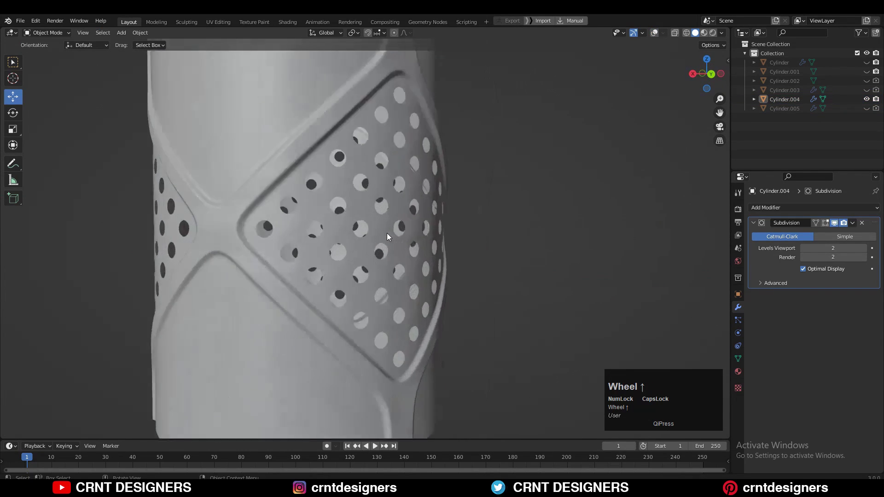
{"action": "left_click", "coordinate": [406, 197]}
{"action": "right_click", "coordinate": [403, 197]}
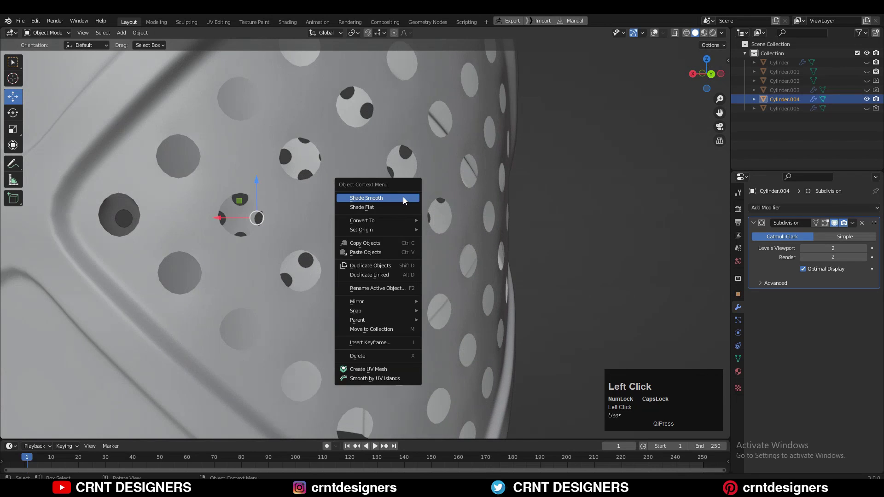
{"action": "left_click", "coordinate": [402, 198]}
- Examine the shape and shading of the holes in the diamond-shaped panels up close and from a distance
{"action": "scroll", "coordinate": [416, 236], "scroll_direction": "down", "scroll_amount": 3}
{"action": "middle_click_drag", "start_coordinate": [415, 236], "coordinate": [360, 228]}
{"action": "scroll", "coordinate": [360, 228], "scroll_direction": "up", "scroll_amount": 2}
{"action": "scroll", "coordinate": [426, 222], "scroll_direction": "up", "scroll_amount": 2}
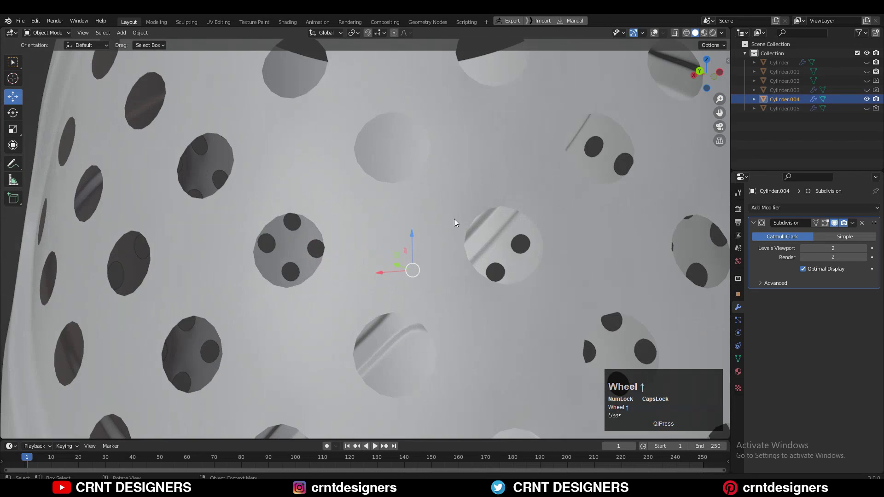
{"action": "scroll", "coordinate": [454, 219], "scroll_direction": "down", "scroll_amount": 4}
{"action": "middle_click_drag", "start_coordinate": [435, 224], "coordinate": [446, 259]}
{"action": "scroll", "coordinate": [446, 259], "scroll_direction": "down", "scroll_amount": 3}
{"action": "scroll", "coordinate": [425, 274], "scroll_direction": "down", "scroll_amount": 2}
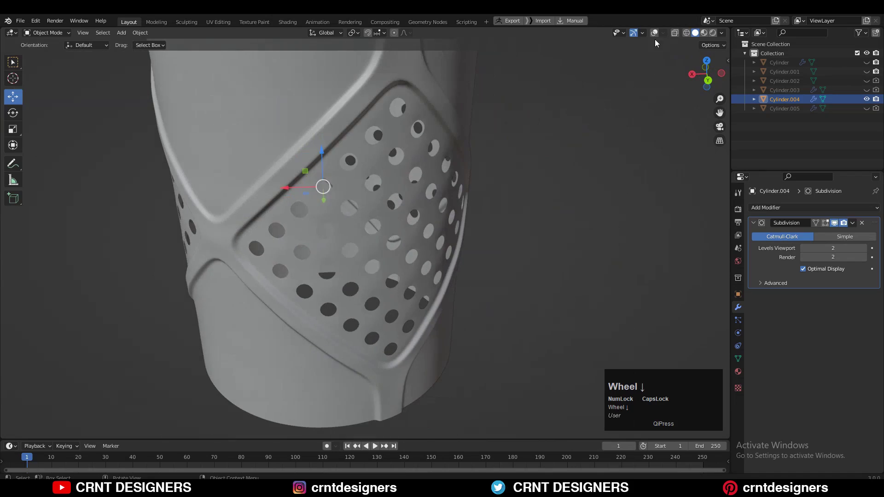
- Show the overlays again and compare the perforated panel's topology in Edit Mode and Object Mode
{"action": "key", "text": "Tab"}
{"action": "middle_click_drag", "start_coordinate": [485, 223], "coordinate": [446, 193]}
{"action": "key", "text": "Tab"}
{"action": "left_click", "coordinate": [446, 193]}
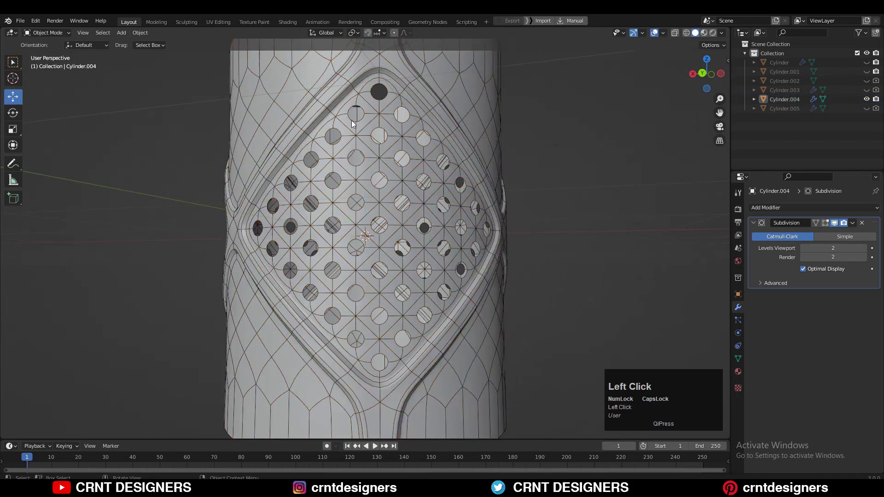
{"action": "scroll", "coordinate": [378, 204], "scroll_direction": "down", "scroll_amount": 4}
{"action": "middle_click_drag", "start_coordinate": [378, 204], "coordinate": [350, 193]}
{"action": "key", "text": "Tab"}
{"action": "scroll", "coordinate": [349, 193], "scroll_direction": "up", "scroll_amount": 3}
{"action": "key", "text": "Tab"}
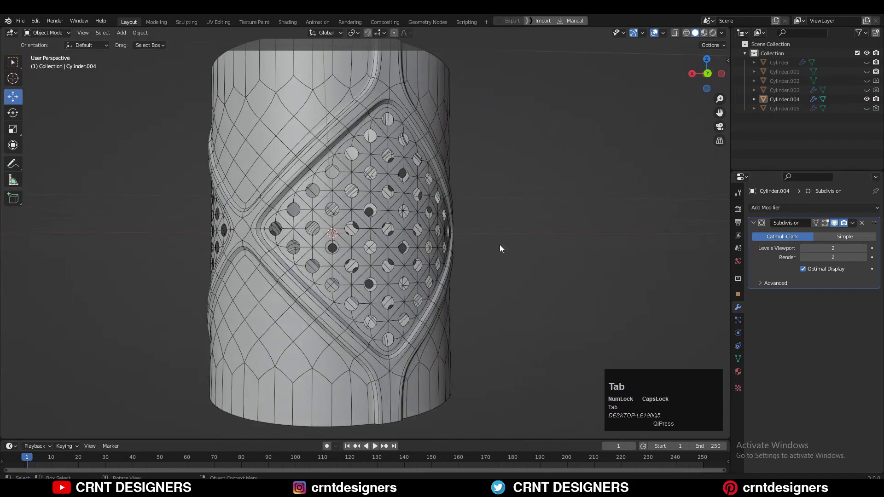
- Set the Subdivision modifier's viewport level to 3 and check the roundness of the panel holes
{"action": "scroll", "coordinate": [499, 244], "scroll_direction": "up", "scroll_amount": 2}
{"action": "left_click", "coordinate": [864, 247]}
{"action": "scroll", "coordinate": [520, 210], "scroll_direction": "down", "scroll_amount": 3}
{"action": "scroll", "coordinate": [428, 188], "scroll_direction": "up", "scroll_amount": 5}
{"action": "scroll", "coordinate": [301, 184], "scroll_direction": "down", "scroll_amount": 5}
{"action": "middle_click_drag", "start_coordinate": [393, 302], "coordinate": [336, 261]}
{"action": "scroll", "coordinate": [436, 242], "scroll_direction": "up", "scroll_amount": 5}
{"action": "middle_click_drag", "start_coordinate": [436, 243], "coordinate": [511, 281]}
{"action": "scroll", "coordinate": [511, 281], "scroll_direction": "up", "scroll_amount": 1}
{"action": "left_click", "coordinate": [654, 33]}
- Inspect the perforated cylinder's outer surface and open interior in both Object Mode and Edit Mode
{"action": "middle_click_drag", "start_coordinate": [406, 271], "coordinate": [427, 214]}
{"action": "scroll", "coordinate": [422, 234], "scroll_direction": "down", "scroll_amount": 5}
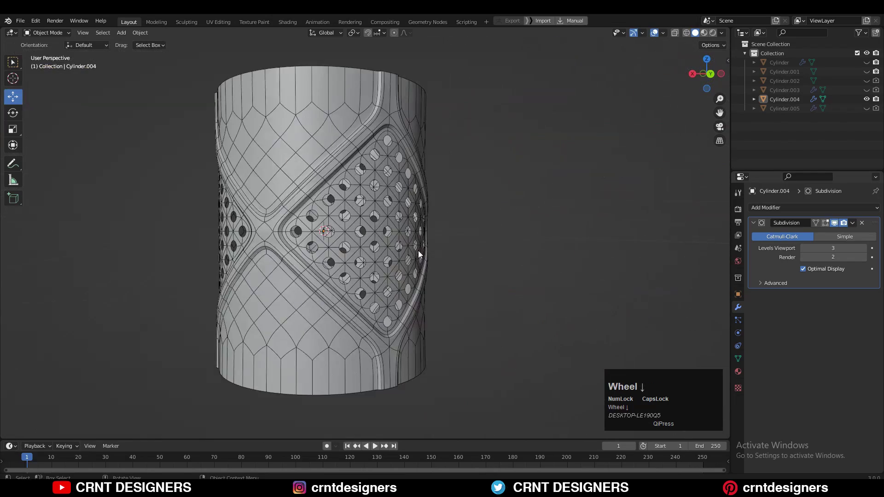
{"action": "scroll", "coordinate": [446, 250], "scroll_direction": "down", "scroll_amount": 4}
{"action": "middle_click_drag", "start_coordinate": [418, 251], "coordinate": [400, 240]}
{"action": "scroll", "coordinate": [414, 256], "scroll_direction": "up", "scroll_amount": 1}
{"action": "scroll", "coordinate": [345, 266], "scroll_direction": "up", "scroll_amount": 2}
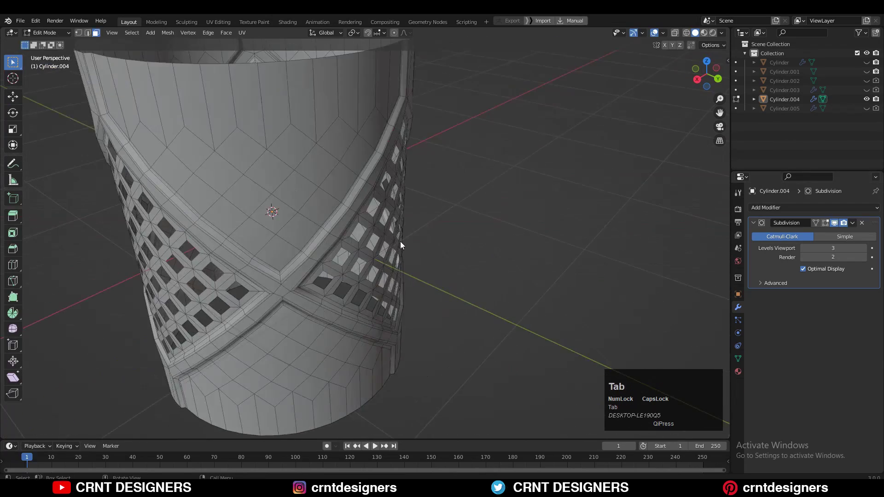
{"action": "scroll", "coordinate": [400, 240], "scroll_direction": "down", "scroll_amount": 4}
{"action": "scroll", "coordinate": [389, 275], "scroll_direction": "up", "scroll_amount": 3}
{"action": "middle_click_drag", "start_coordinate": [388, 274], "coordinate": [390, 107]}
{"action": "middle_click_drag", "start_coordinate": [365, 299], "coordinate": [373, 307]}
{"action": "scroll", "coordinate": [373, 306], "scroll_direction": "up", "scroll_amount": 4}
- Extrude the cylinder's entire mesh in place and apply Shrink/Fatten with an offset of -0.0104 m to thicken the wall
{"action": "left_click", "coordinate": [653, 32]}
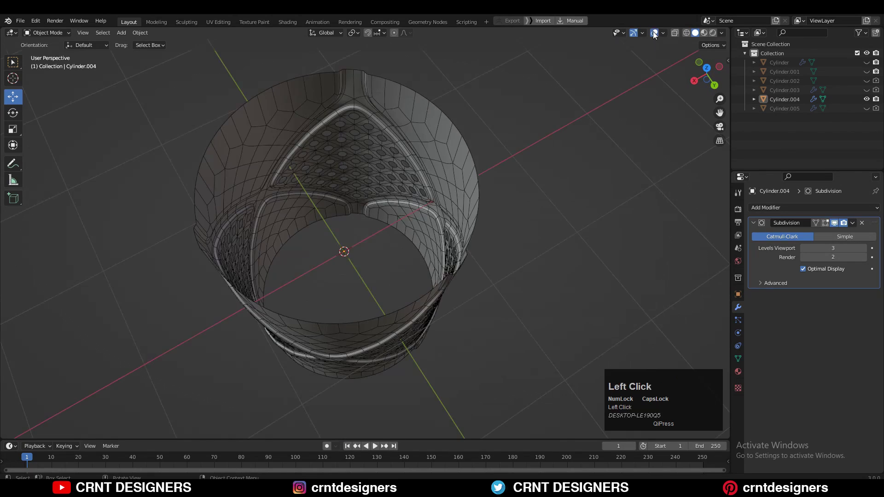
{"action": "scroll", "coordinate": [465, 185], "scroll_direction": "up", "scroll_amount": 1}
{"action": "left_click", "coordinate": [454, 195]}
{"action": "middle_click_drag", "start_coordinate": [561, 233], "coordinate": [491, 242], "text": "shift"}
{"action": "key", "text": "Tab"}
{"action": "scroll", "coordinate": [395, 268], "scroll_direction": "down", "scroll_amount": 2}
{"action": "scroll", "coordinate": [408, 201], "scroll_direction": "up", "scroll_amount": 6}
{"action": "key", "text": "a"}
{"action": "key", "text": "e"}
{"action": "right_click", "coordinate": [654, 246]}
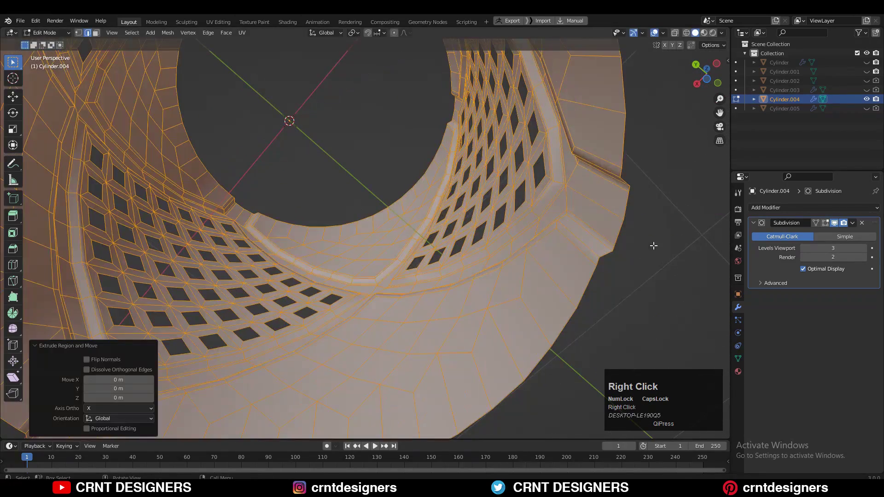
{"action": "key", "text": "shift"}
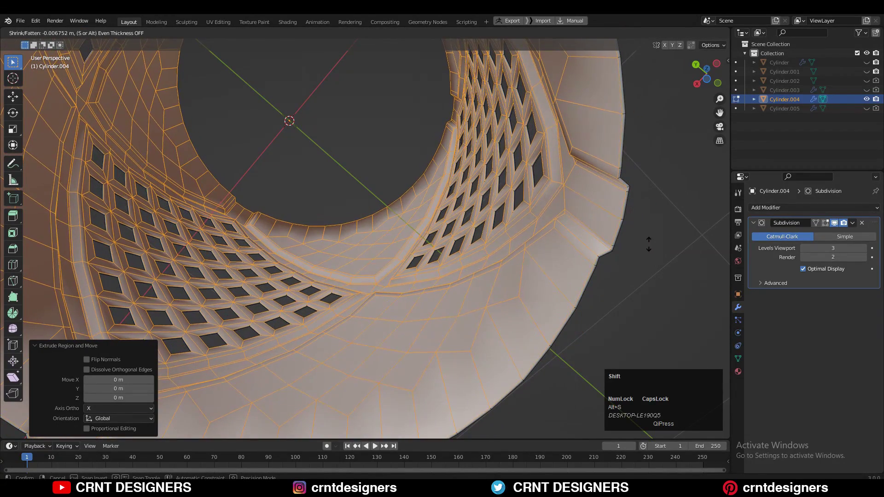
{"action": "scroll", "coordinate": [322, 275], "scroll_direction": "up", "scroll_amount": 5}
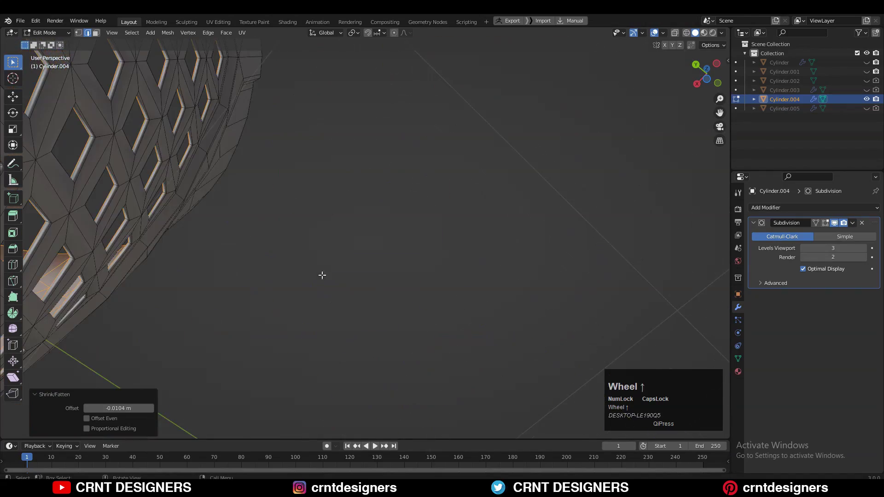
{"action": "middle_click_drag", "start_coordinate": [406, 249], "coordinate": [489, 232], "text": "shift"}
{"action": "scroll", "coordinate": [489, 232], "scroll_direction": "down", "scroll_amount": 5}
{"action": "middle_click_drag", "start_coordinate": [476, 280], "coordinate": [484, 251], "text": "shift"}
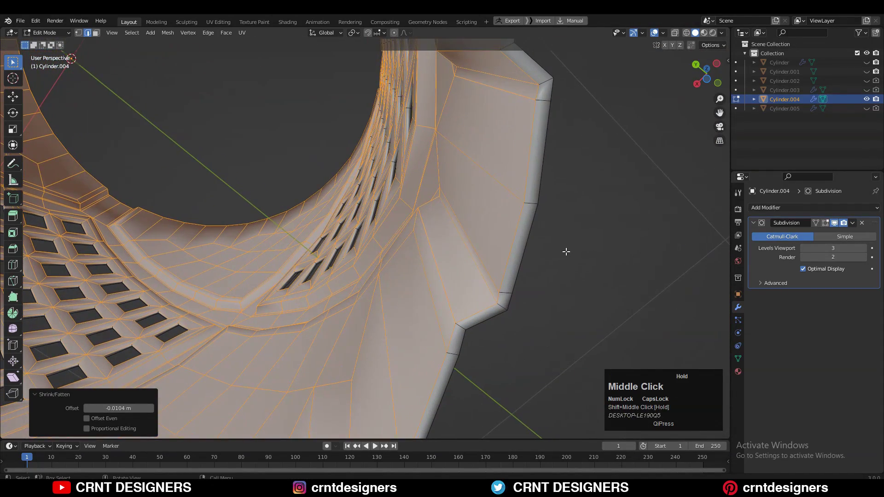
{"action": "key", "text": "alt+s"}
{"action": "right_click", "coordinate": [599, 241]}
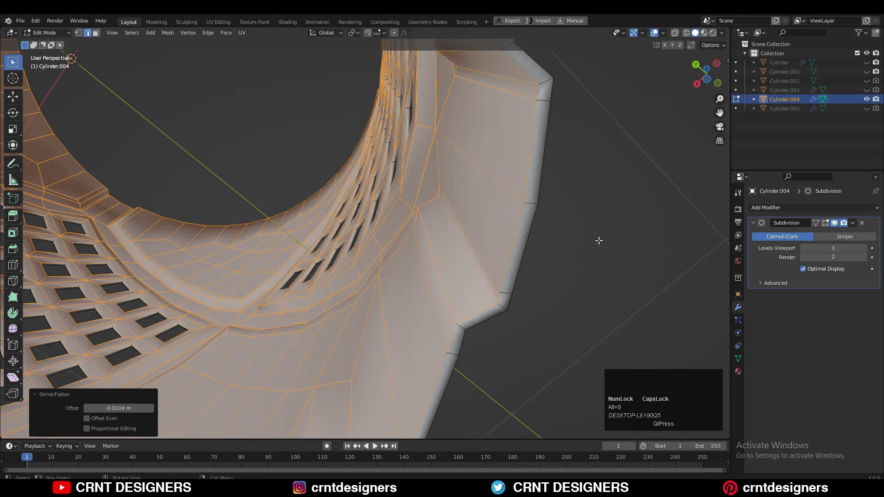
- Clear the selection in face select mode and inspect the wall thickness at the rim and inside the perforated panels
{"action": "key", "text": "shift+z"}
{"action": "left_click", "coordinate": [593, 239]}
{"action": "middle_click_drag", "start_coordinate": [594, 239], "coordinate": [440, 276]}
{"action": "left_click", "coordinate": [588, 278]}
{"action": "scroll", "coordinate": [588, 278], "scroll_direction": "down", "scroll_amount": 3}
{"action": "key", "text": "Tab"}
{"action": "key", "text": "Tab"}
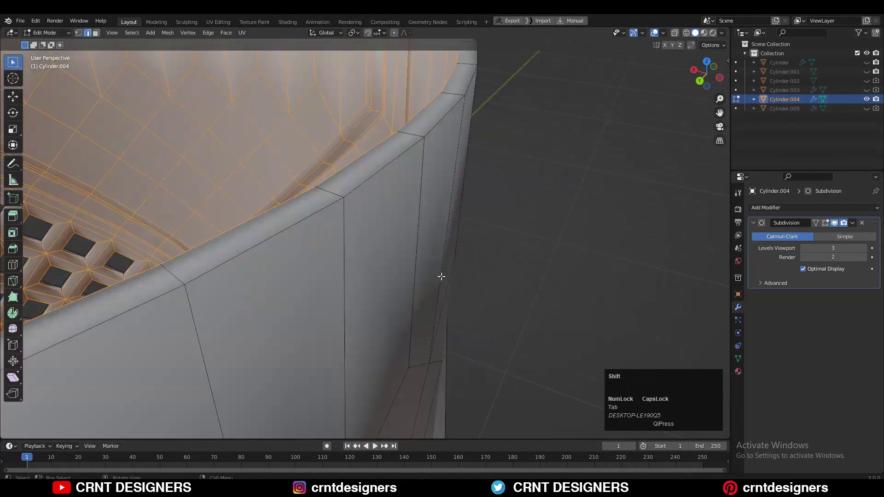
{"action": "key", "text": "3"}
{"action": "left_click", "coordinate": [409, 306]}
{"action": "scroll", "coordinate": [410, 318], "scroll_direction": "down", "scroll_amount": 2}
{"action": "middle_click_drag", "start_coordinate": [410, 317], "coordinate": [390, 315]}
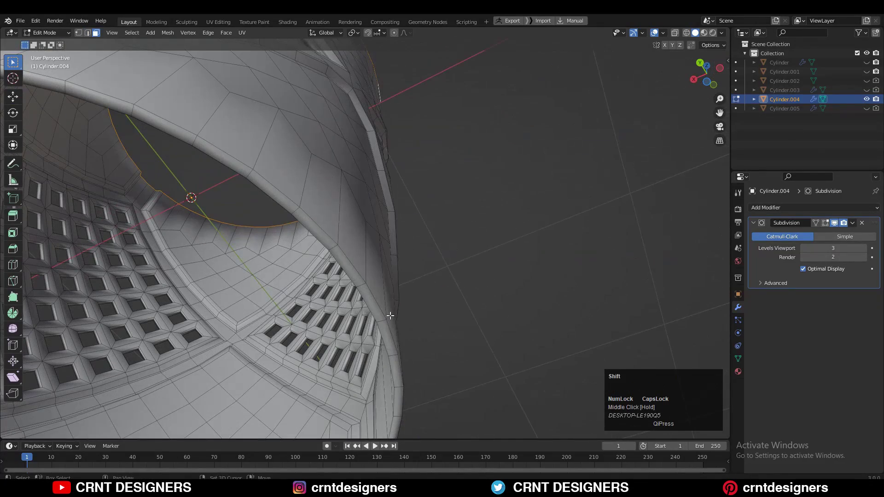
{"action": "left_click", "coordinate": [471, 327]}
{"action": "middle_click_drag", "start_coordinate": [472, 327], "coordinate": [464, 285], "text": "shift"}
- Return to Object Mode and examine the thickened perforated cylinder with the overlays hidden
{"action": "key", "text": "Tab"}
{"action": "middle_click_drag", "start_coordinate": [464, 286], "coordinate": [481, 231]}
{"action": "key", "text": "alt+shift+z"}
{"action": "scroll", "coordinate": [482, 231], "scroll_direction": "down", "scroll_amount": 6}
{"action": "scroll", "coordinate": [482, 232], "scroll_direction": "up", "scroll_amount": 6}
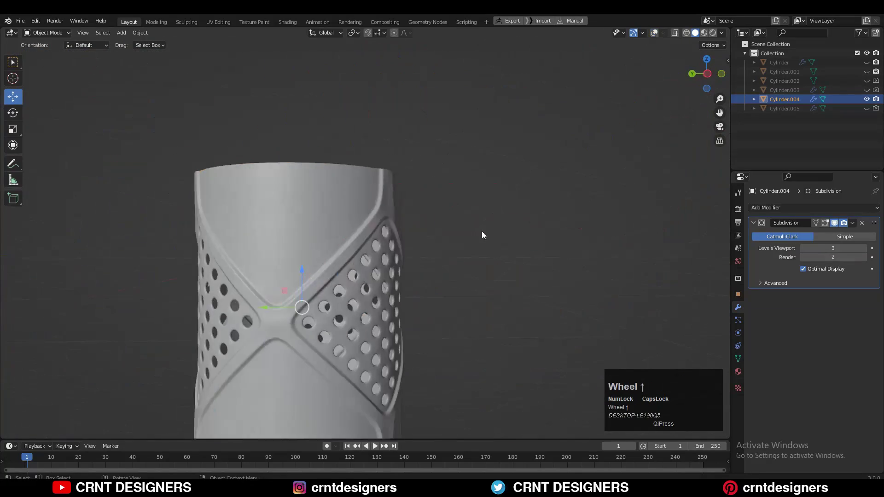
{"action": "scroll", "coordinate": [413, 242], "scroll_direction": "down", "scroll_amount": 3}
{"action": "middle_click_drag", "start_coordinate": [412, 242], "coordinate": [366, 341]}
{"action": "scroll", "coordinate": [366, 341], "scroll_direction": "down", "scroll_amount": 6}
- Show the overlays and add an Array modifier with a count of 4 and a relative Z factor of 1
{"action": "key", "text": "alt+shift+z"}
{"action": "scroll", "coordinate": [405, 194], "scroll_direction": "up", "scroll_amount": 3}
{"action": "middle_click_drag", "start_coordinate": [391, 202], "coordinate": [459, 239], "text": "shift"}
{"action": "left_click", "coordinate": [814, 208]}
{"action": "left_click", "coordinate": [706, 234]}
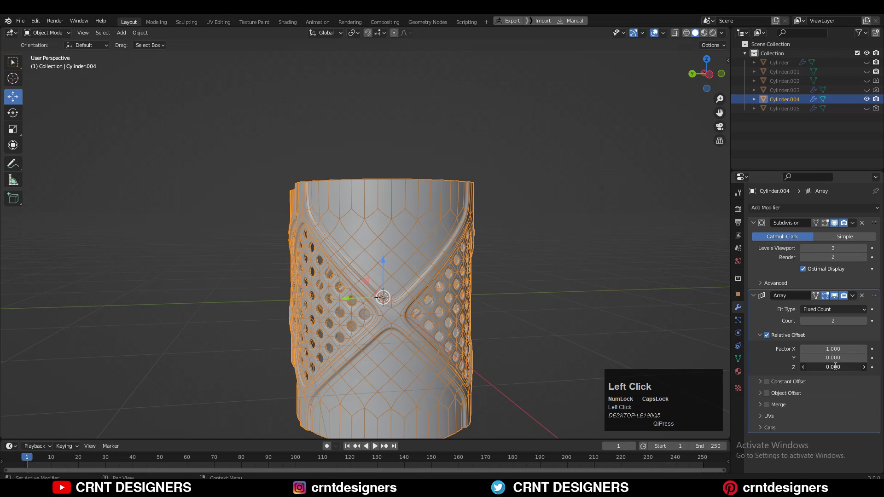
{"action": "key", "text": "Return"}
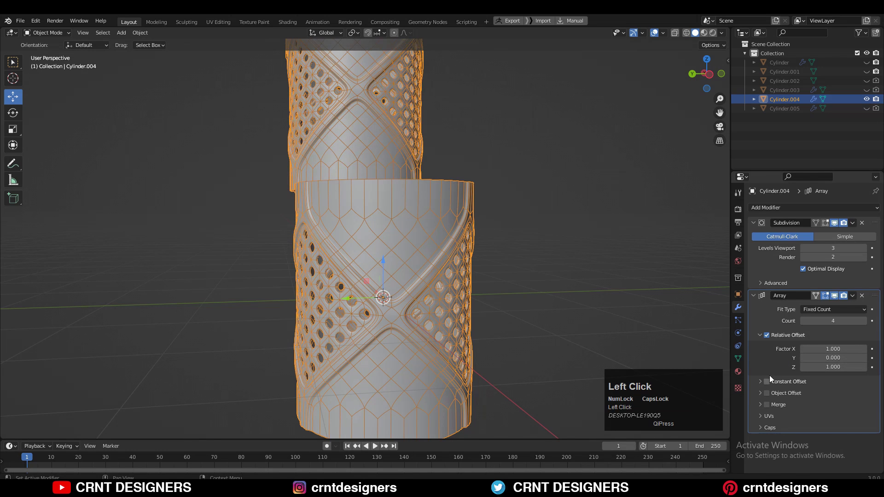
- Set the Array modifier's relative X factor to 0 and enable Merge
{"action": "middle_click_drag", "start_coordinate": [552, 295], "coordinate": [579, 294]}
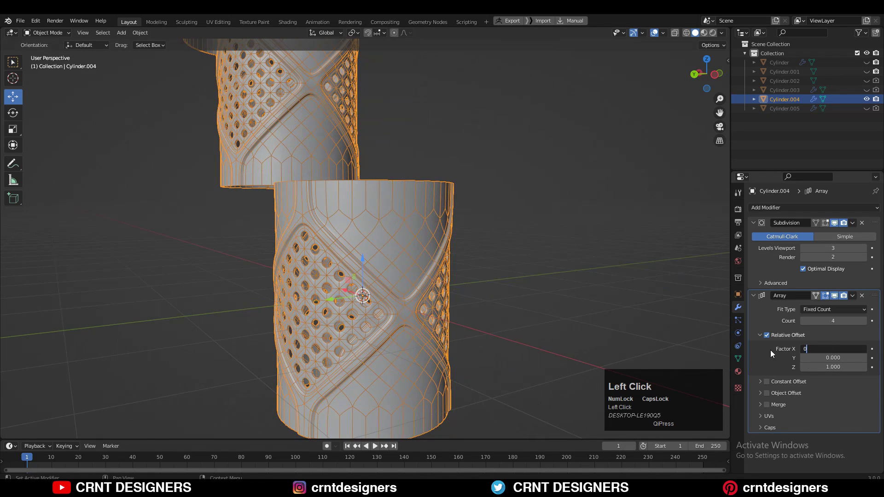
{"action": "type", "text": "0"}
{"action": "key", "text": "Return"}
{"action": "left_click", "coordinate": [767, 405]}
{"action": "left_click", "coordinate": [669, 302]}
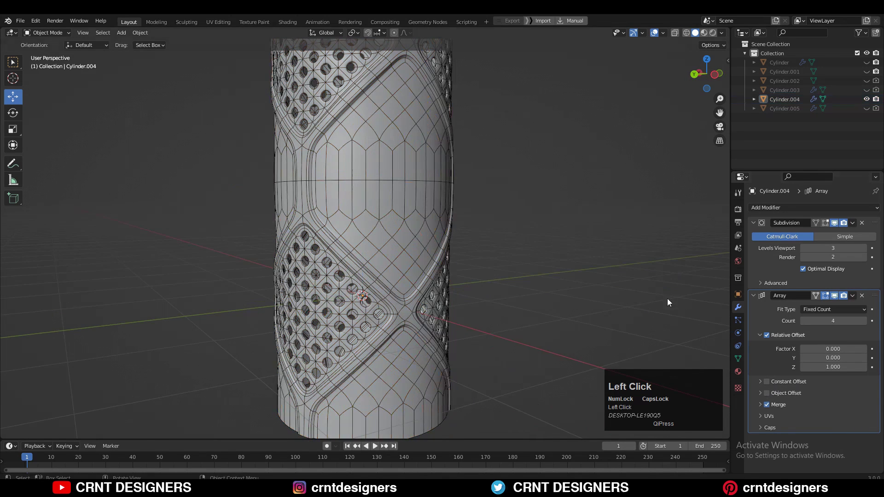
- Collapse the Array modifier and place it above the Subdivision modifier in the stack
{"action": "left_click", "coordinate": [754, 296]}
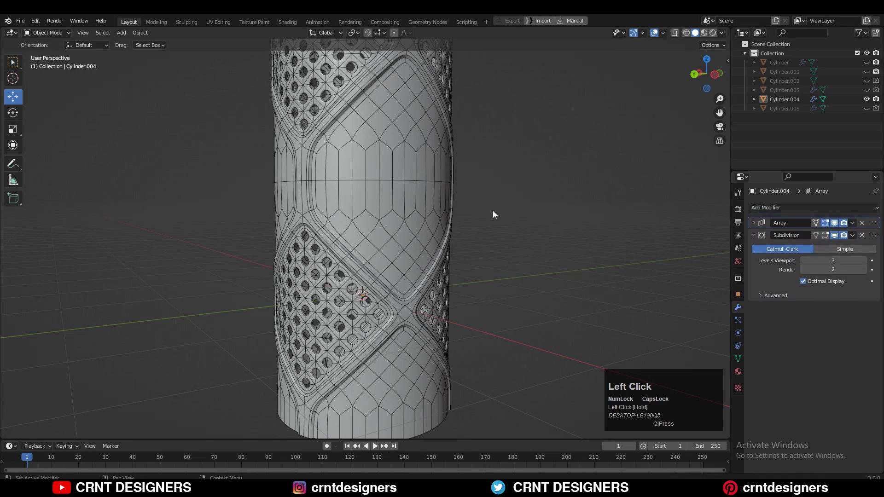
{"action": "left_click", "coordinate": [548, 304]}
{"action": "scroll", "coordinate": [548, 302], "scroll_direction": "down", "scroll_amount": 7}
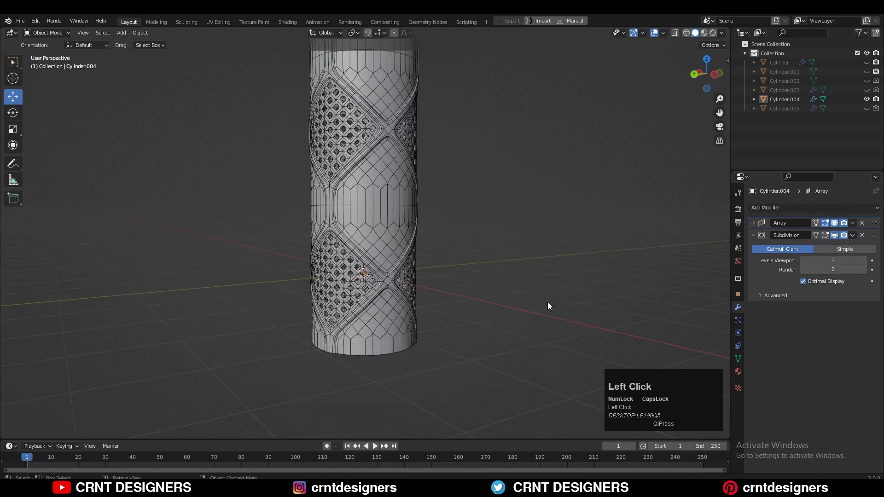
{"action": "middle_click_drag", "start_coordinate": [433, 191], "coordinate": [462, 346], "text": "shift"}
{"action": "middle_click_drag", "start_coordinate": [463, 274], "coordinate": [463, 271]}
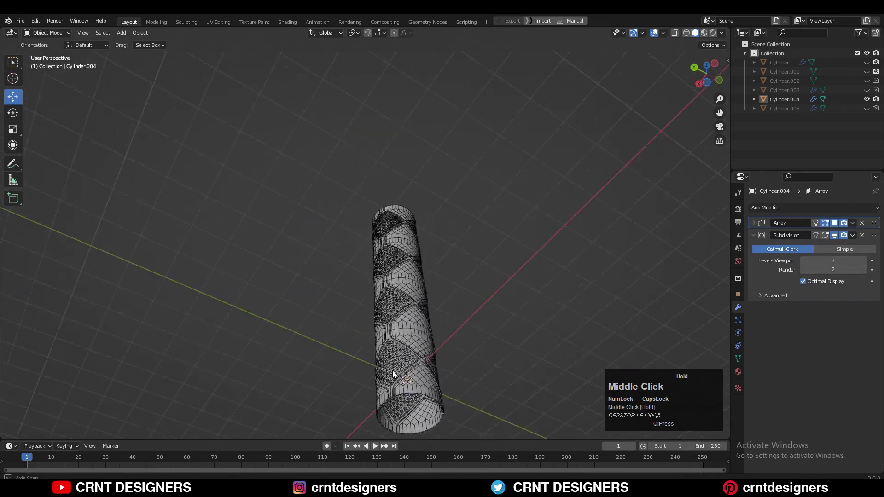
- Hide the overlays and examine the stacked column, including the joins between the cylinder copies
{"action": "scroll", "coordinate": [527, 285], "scroll_direction": "up", "scroll_amount": 4}
{"action": "left_click", "coordinate": [652, 34]}
{"action": "scroll", "coordinate": [487, 168], "scroll_direction": "down", "scroll_amount": 4}
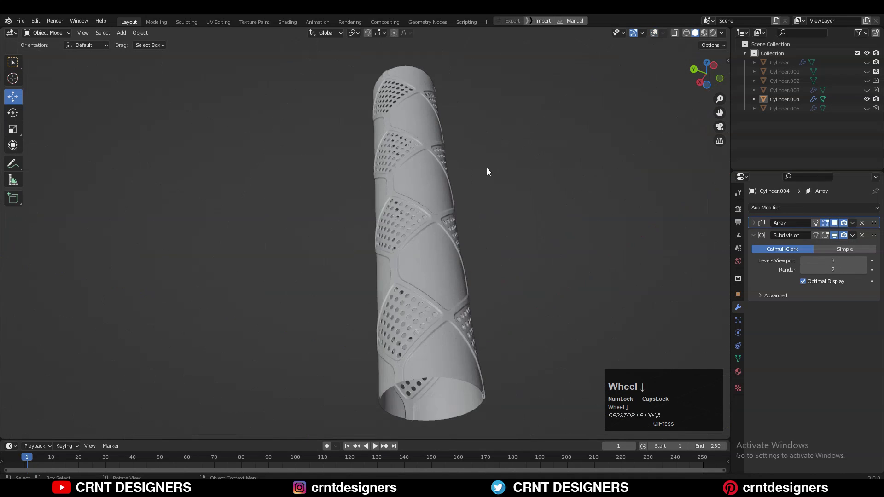
{"action": "middle_click_drag", "start_coordinate": [487, 167], "coordinate": [497, 255]}
{"action": "scroll", "coordinate": [457, 291], "scroll_direction": "up", "scroll_amount": 3}
{"action": "scroll", "coordinate": [496, 255], "scroll_direction": "up", "scroll_amount": 2}
{"action": "scroll", "coordinate": [496, 256], "scroll_direction": "up", "scroll_amount": 2}
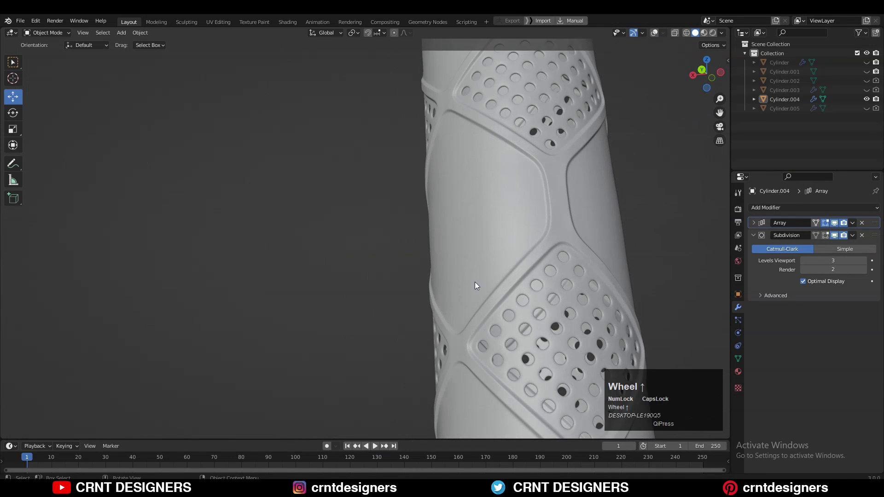
{"action": "middle_click_drag", "start_coordinate": [476, 289], "coordinate": [483, 292]}
{"action": "scroll", "coordinate": [413, 274], "scroll_direction": "down", "scroll_amount": 4}
{"action": "middle_click_drag", "start_coordinate": [413, 274], "coordinate": [499, 252]}
{"action": "scroll", "coordinate": [432, 322], "scroll_direction": "up", "scroll_amount": 1}
{"action": "scroll", "coordinate": [482, 299], "scroll_direction": "up", "scroll_amount": 5}
- Show the overlays again and set the Subdivision modifier's viewport level to 2
{"action": "left_click", "coordinate": [655, 33]}
{"action": "scroll", "coordinate": [529, 244], "scroll_direction": "down", "scroll_amount": 8}
{"action": "scroll", "coordinate": [485, 375], "scroll_direction": "up", "scroll_amount": 3}
{"action": "middle_click_drag", "start_coordinate": [484, 376], "coordinate": [612, 382], "text": "shift"}
{"action": "left_click", "coordinate": [805, 261]}
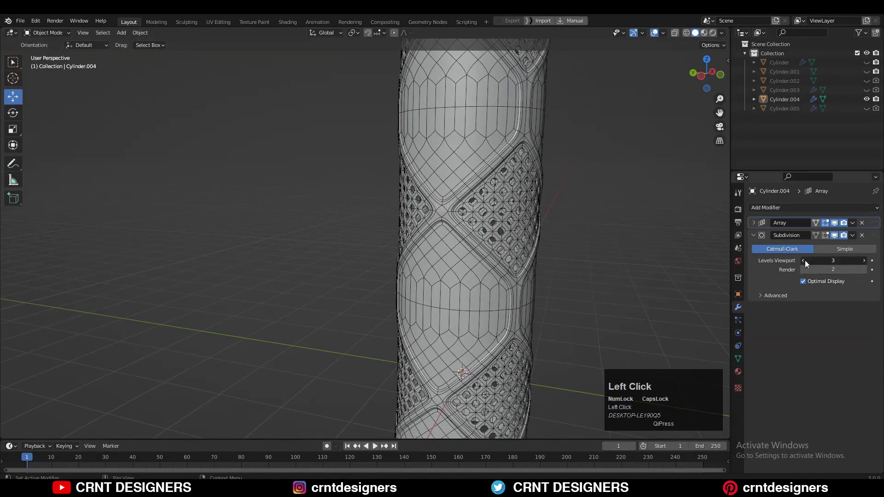
{"action": "middle_click_drag", "start_coordinate": [488, 230], "coordinate": [551, 327]}
{"action": "scroll", "coordinate": [508, 234], "scroll_direction": "up", "scroll_amount": 3}
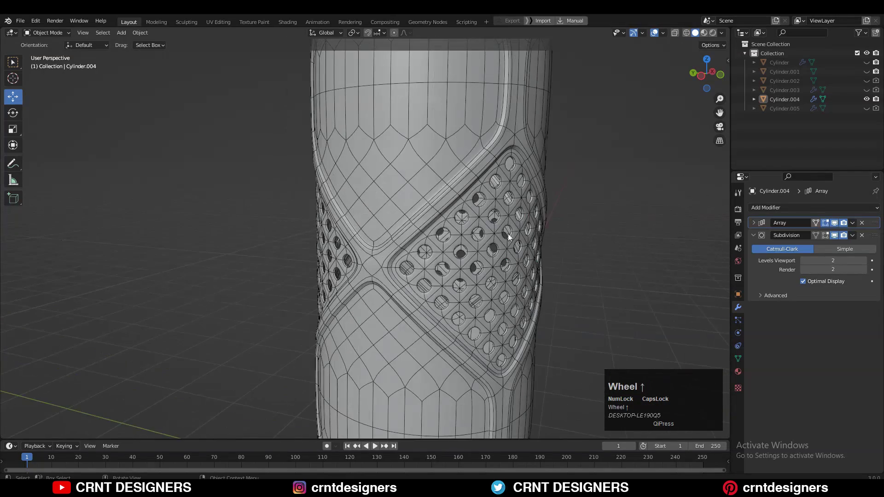
- Hide the overlays and inspect a perforated diamond-shaped panel of the column up close
{"action": "scroll", "coordinate": [534, 251], "scroll_direction": "up", "scroll_amount": 4}
{"action": "left_click", "coordinate": [659, 33]}
{"action": "middle_click_drag", "start_coordinate": [525, 175], "coordinate": [491, 196]}
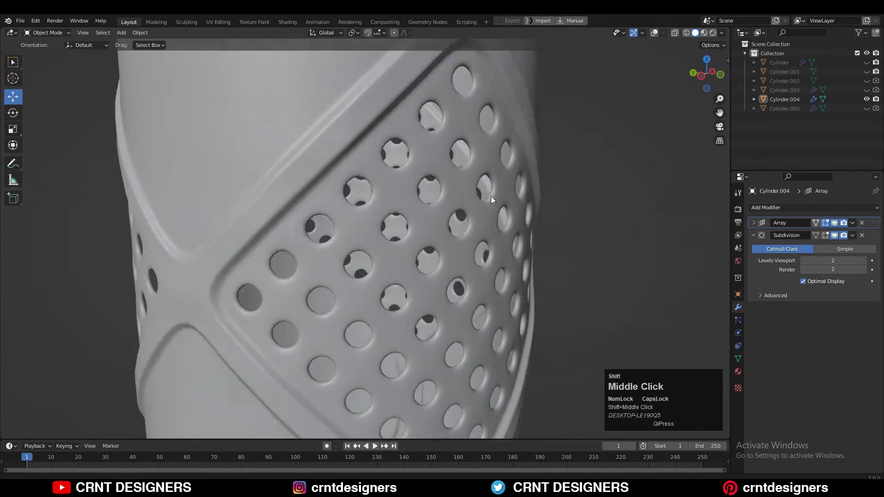
{"action": "scroll", "coordinate": [297, 208], "scroll_direction": "up", "scroll_amount": 3}
{"action": "scroll", "coordinate": [462, 226], "scroll_direction": "down", "scroll_amount": 5}
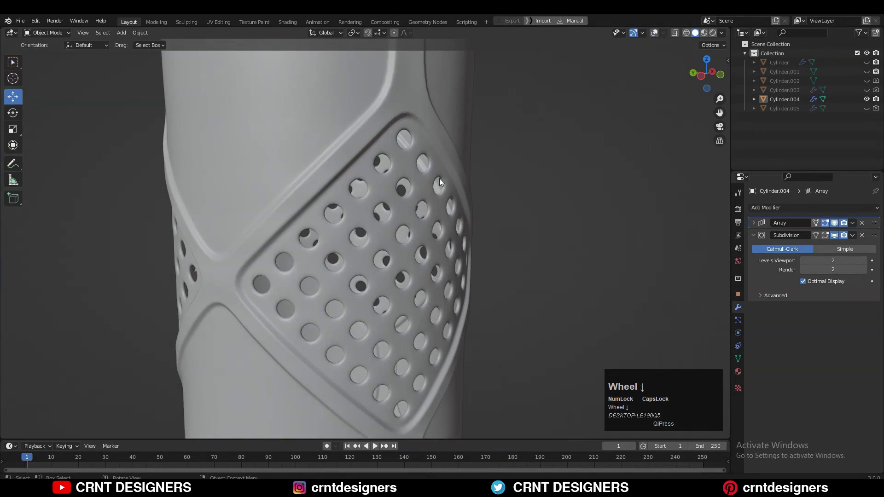
- Apply the Array modifier on the stacked column, keeping the Subdivision modifier live
{"action": "middle_click_drag", "start_coordinate": [440, 182], "coordinate": [455, 130]}
{"action": "scroll", "coordinate": [451, 166], "scroll_direction": "down", "scroll_amount": 4}
{"action": "middle_click_drag", "start_coordinate": [448, 206], "coordinate": [437, 258]}
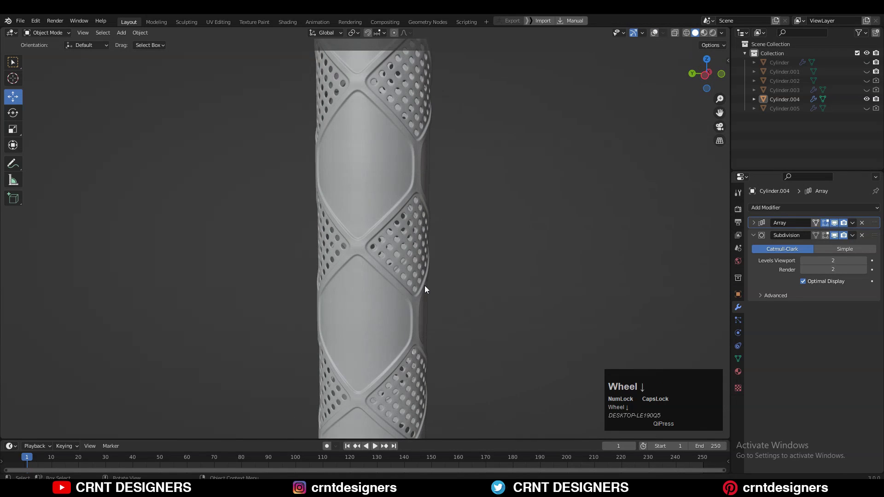
{"action": "scroll", "coordinate": [553, 267], "scroll_direction": "up", "scroll_amount": 5}
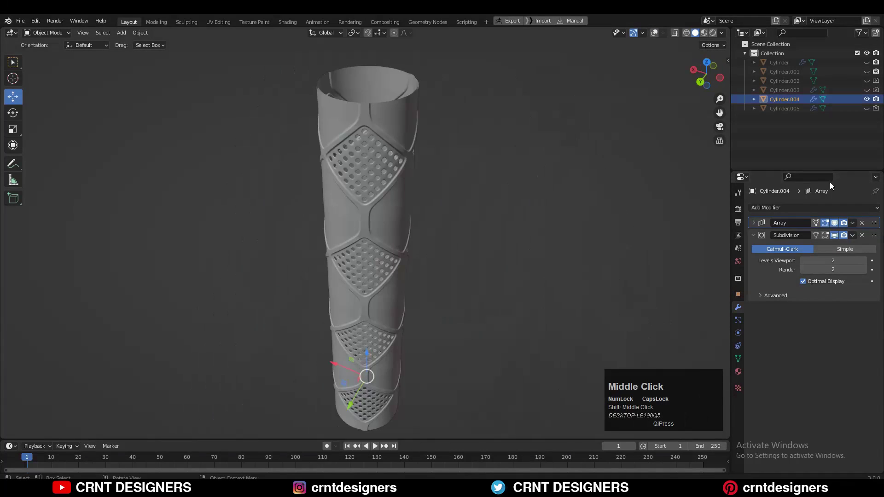
{"action": "left_click", "coordinate": [853, 223]}
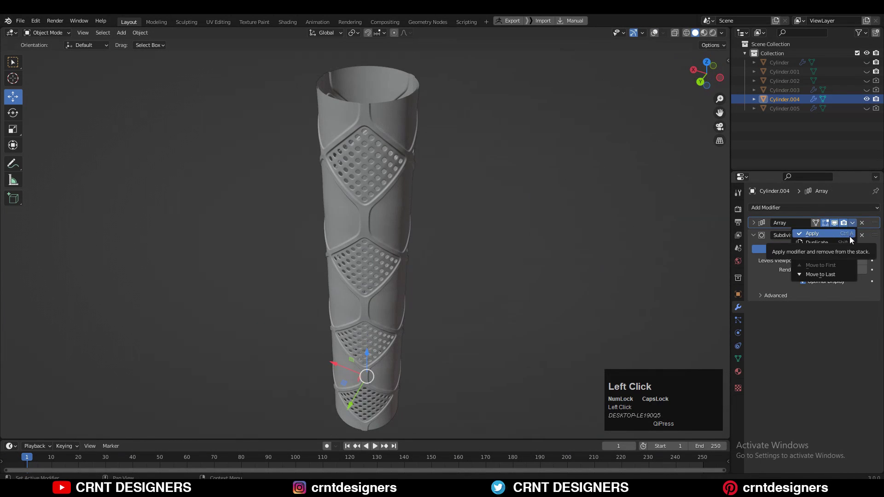
{"action": "left_click", "coordinate": [849, 235]}
- Switch the column to Edit Mode and show the viewport overlays again
{"action": "key", "text": "Tab"}
{"action": "scroll", "coordinate": [465, 224], "scroll_direction": "up", "scroll_amount": 4}
{"action": "scroll", "coordinate": [464, 237], "scroll_direction": "down", "scroll_amount": 3}
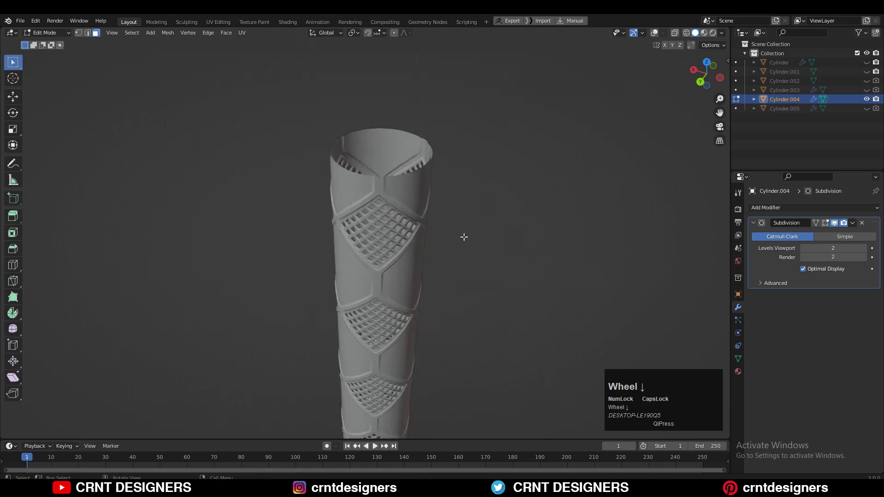
{"action": "middle_click_drag", "start_coordinate": [464, 236], "coordinate": [588, 153]}
{"action": "left_click", "coordinate": [655, 32]}
- Select the open inner and outer edge loops at the column's top rim and join them with Bridge Edge Loops
{"action": "scroll", "coordinate": [494, 127], "scroll_direction": "up", "scroll_amount": 3}
{"action": "scroll", "coordinate": [608, 160], "scroll_direction": "up", "scroll_amount": 3}
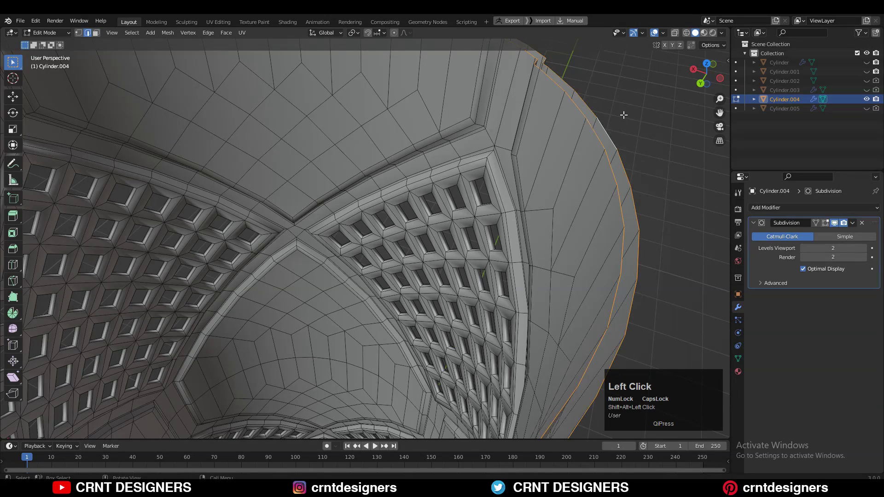
{"action": "middle_click_drag", "start_coordinate": [624, 115], "coordinate": [604, 103]}
{"action": "right_click", "coordinate": [604, 103]}
{"action": "left_click", "coordinate": [587, 150]}
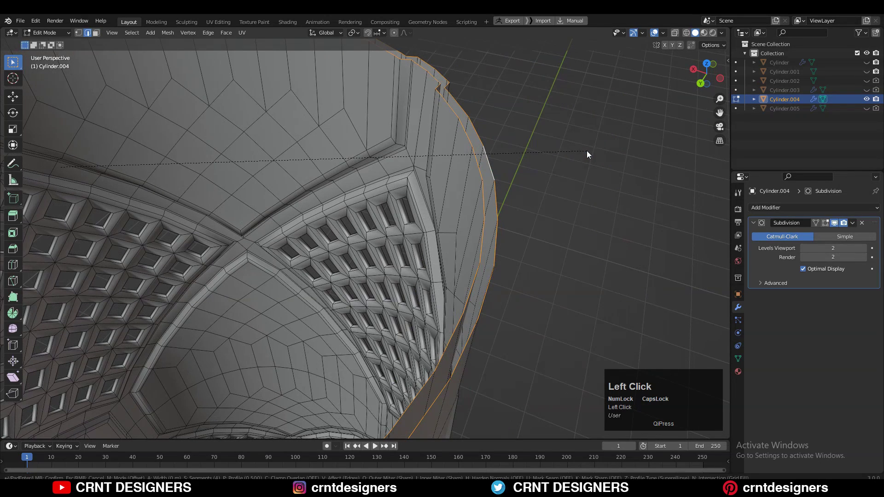
{"action": "right_click", "coordinate": [587, 150]}
{"action": "left_click", "coordinate": [585, 153]}
{"action": "scroll", "coordinate": [552, 227], "scroll_direction": "up", "scroll_amount": 3}
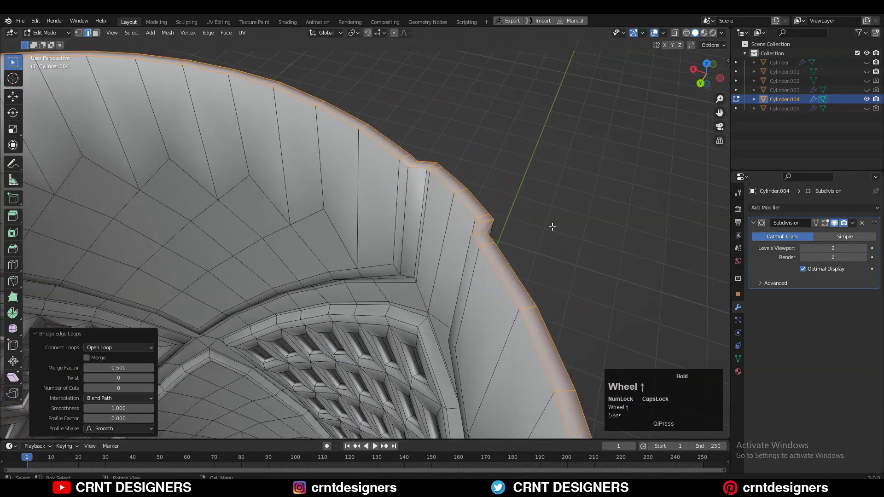
- Add two supporting edge loops around the bridged top rim with Loop Cut, sliding each close to a rim edge
{"action": "scroll", "coordinate": [552, 226], "scroll_direction": "up", "scroll_amount": 4}
{"action": "key", "text": "ctrl+r"}
{"action": "left_click", "coordinate": [552, 226]}
{"action": "left_click", "coordinate": [571, 189], "text": "ctrl"}
{"action": "key", "text": "ctrl+r"}
{"action": "left_click", "coordinate": [521, 207]}
{"action": "left_click", "coordinate": [520, 187], "text": "ctrl"}
- Select the open inner and outer edge loops at the column's bottom end and bridge them into a closed rim
{"action": "middle_click_drag", "start_coordinate": [521, 188], "coordinate": [405, 175]}
{"action": "left_click", "coordinate": [410, 138], "text": "alt"}
{"action": "left_click", "coordinate": [415, 133], "text": "alt+shift"}
{"action": "middle_click_drag", "start_coordinate": [653, 134], "coordinate": [507, 267], "text": "shift"}
{"action": "right_click", "coordinate": [588, 200]}
{"action": "left_click", "coordinate": [565, 179]}
- Add supporting edge loops around the bridged bottom rim with Loop Cut, sliding the last one to factor 0.900
{"action": "middle_click_drag", "start_coordinate": [506, 267], "coordinate": [495, 347], "text": "shift"}
{"action": "scroll", "coordinate": [486, 382], "scroll_direction": "up", "scroll_amount": 6}
{"action": "key", "text": "ctrl+r"}
{"action": "left_click", "coordinate": [486, 332]}
{"action": "key", "text": "ctrl+r"}
{"action": "left_click", "coordinate": [462, 187], "text": "ctrl"}
{"action": "scroll", "coordinate": [479, 196], "scroll_direction": "down", "scroll_amount": 5}
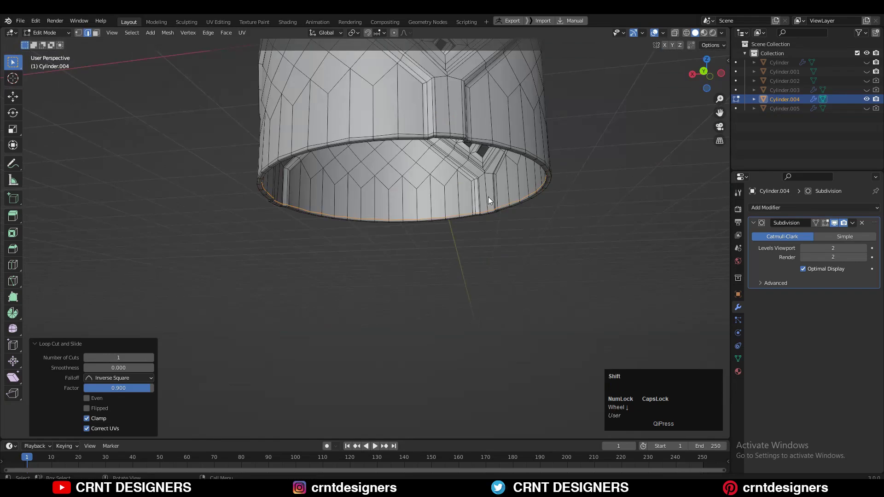
- Return to Object Mode, hide the overlays and inspect the column with its closed rims
{"action": "middle_click_drag", "start_coordinate": [488, 197], "coordinate": [495, 318], "text": "shift"}
{"action": "scroll", "coordinate": [495, 276], "scroll_direction": "down", "scroll_amount": 7}
{"action": "key", "text": "Tab"}
{"action": "left_click", "coordinate": [555, 153]}
{"action": "left_click", "coordinate": [655, 33]}
{"action": "middle_click_drag", "start_coordinate": [443, 347], "coordinate": [326, 205]}
{"action": "scroll", "coordinate": [428, 258], "scroll_direction": "up", "scroll_amount": 2}
{"action": "middle_click_drag", "start_coordinate": [327, 204], "coordinate": [263, 230]}
{"action": "scroll", "coordinate": [444, 219], "scroll_direction": "down", "scroll_amount": 4}
{"action": "scroll", "coordinate": [378, 234], "scroll_direction": "up", "scroll_amount": 3}
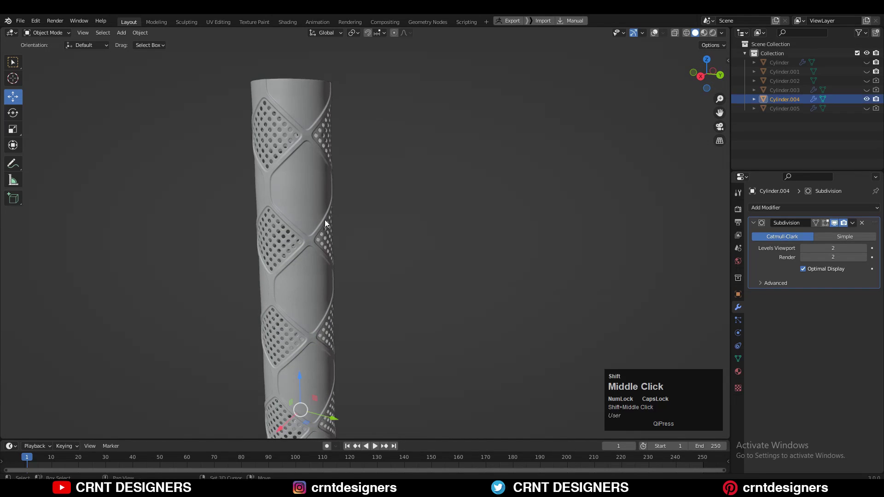
- Set the column's origin to its geometry, viewing it from the X axis
{"action": "middle_click_drag", "start_coordinate": [325, 220], "coordinate": [493, 108], "text": "shift"}
{"action": "left_click", "coordinate": [701, 75]}
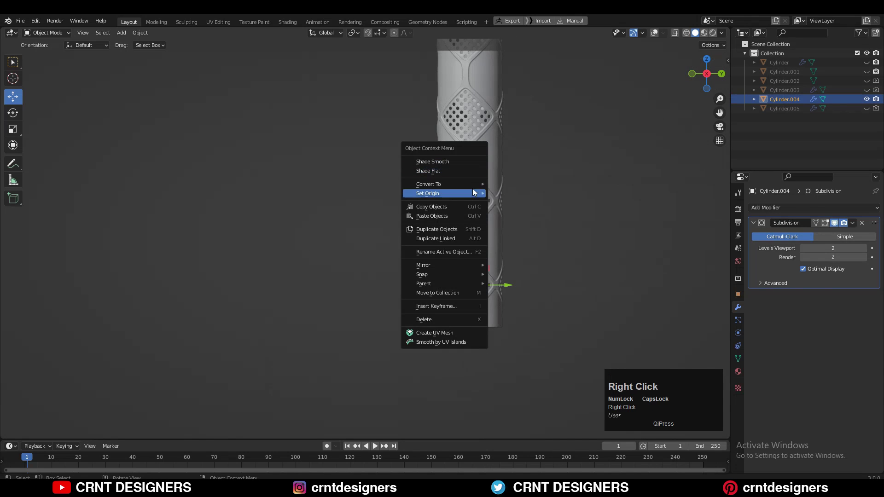
{"action": "mouse_move", "coordinate": [471, 192]}
{"action": "left_click", "coordinate": [530, 203]}
{"action": "middle_click_drag", "start_coordinate": [529, 203], "coordinate": [519, 290], "text": "shift"}
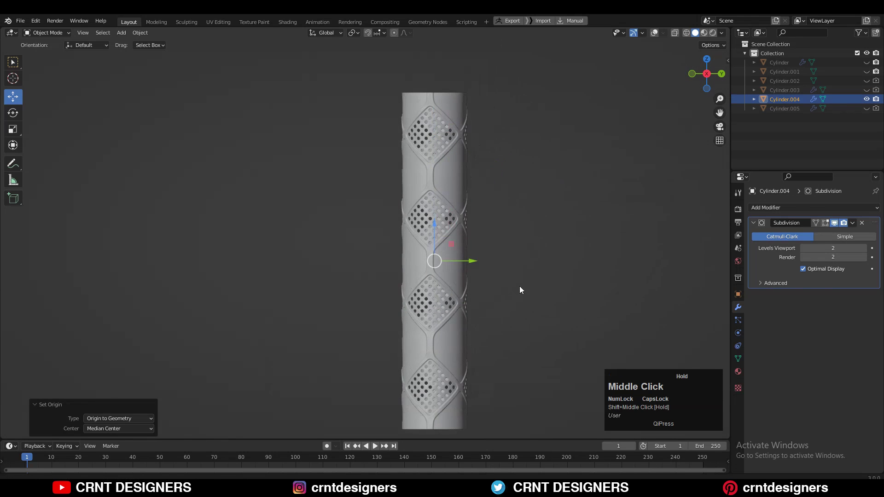
- Rotate the column slightly about its long vertical axis in the top view
{"action": "left_click", "coordinate": [706, 59]}
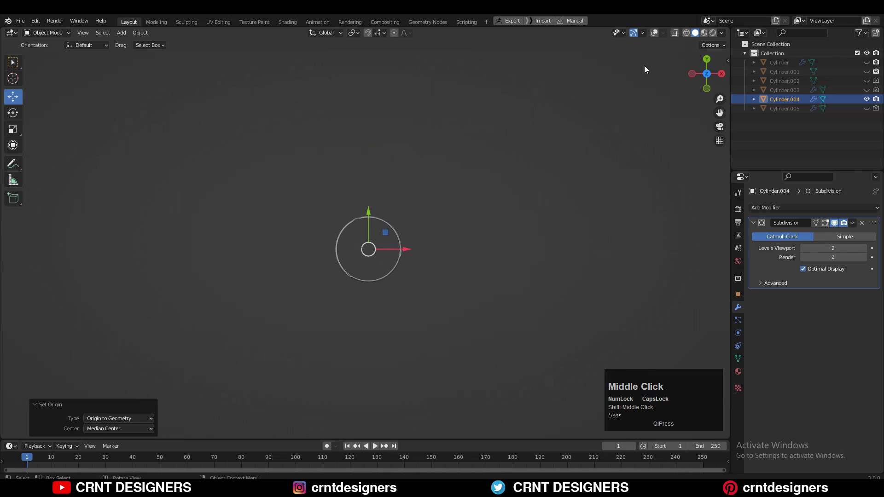
{"action": "scroll", "coordinate": [656, 32], "scroll_direction": "up", "scroll_amount": 1}
{"action": "left_click", "coordinate": [563, 141]}
{"action": "scroll", "coordinate": [531, 173], "scroll_direction": "up", "scroll_amount": 5}
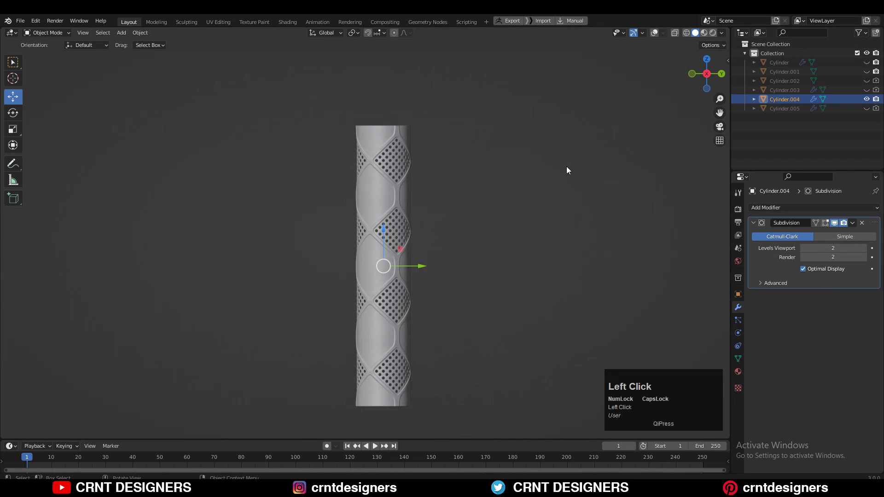
- Rotate the column 90° in the side view so it lies horizontally, and deselect it
{"action": "key", "text": "r"}
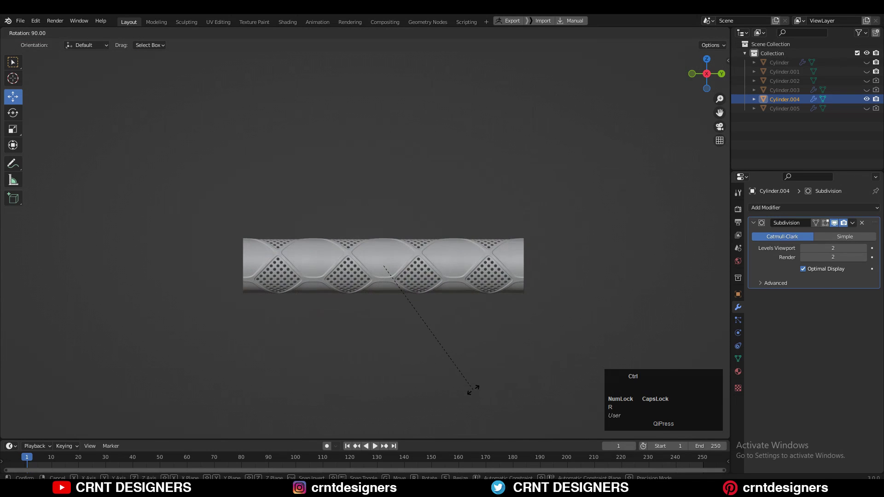
{"action": "scroll", "coordinate": [518, 369], "scroll_direction": "up", "scroll_amount": 2}
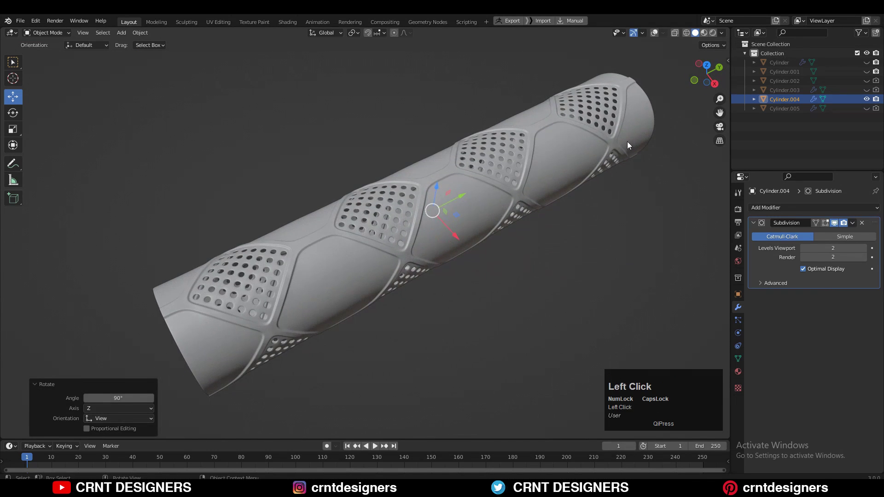
{"action": "scroll", "coordinate": [578, 284], "scroll_direction": "up", "scroll_amount": 2}
{"action": "left_click", "coordinate": [579, 281]}
{"action": "left_click", "coordinate": [584, 281]}
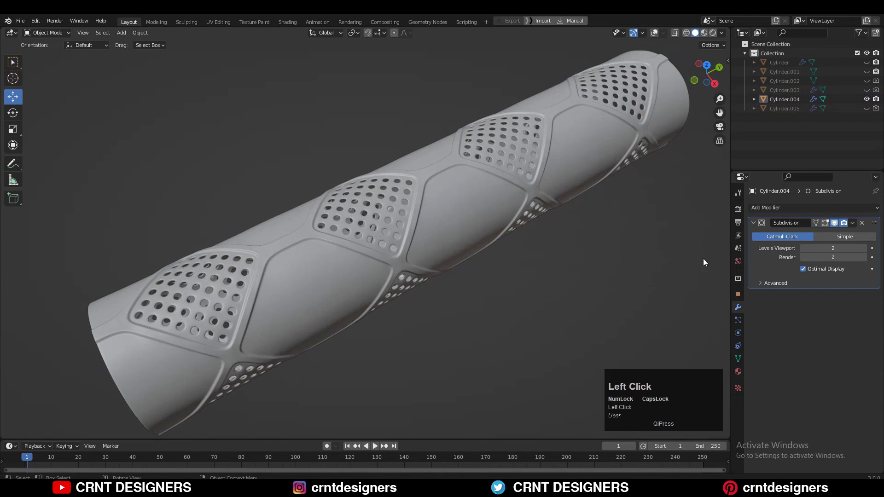